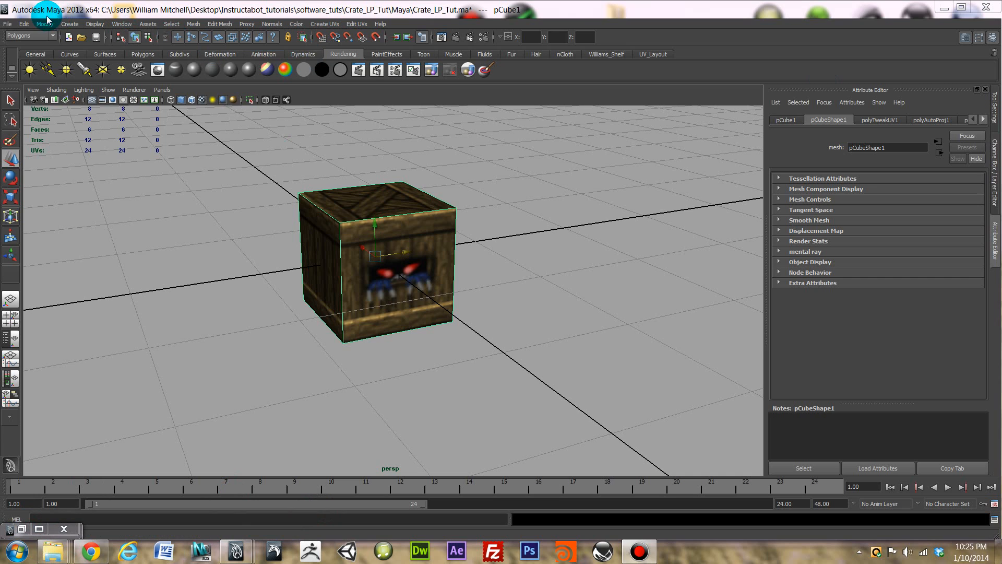
# Open the Hypershade and select the Crate_1 material to show its attributes.
pyautogui.click(95, 24)
pyautogui.moveTo(116, 26)
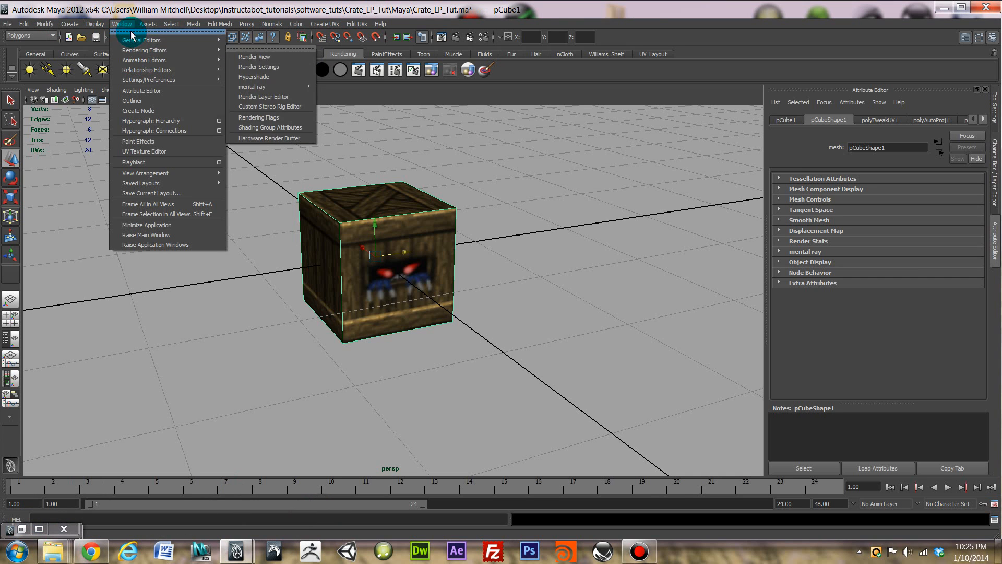
pyautogui.click(130, 51)
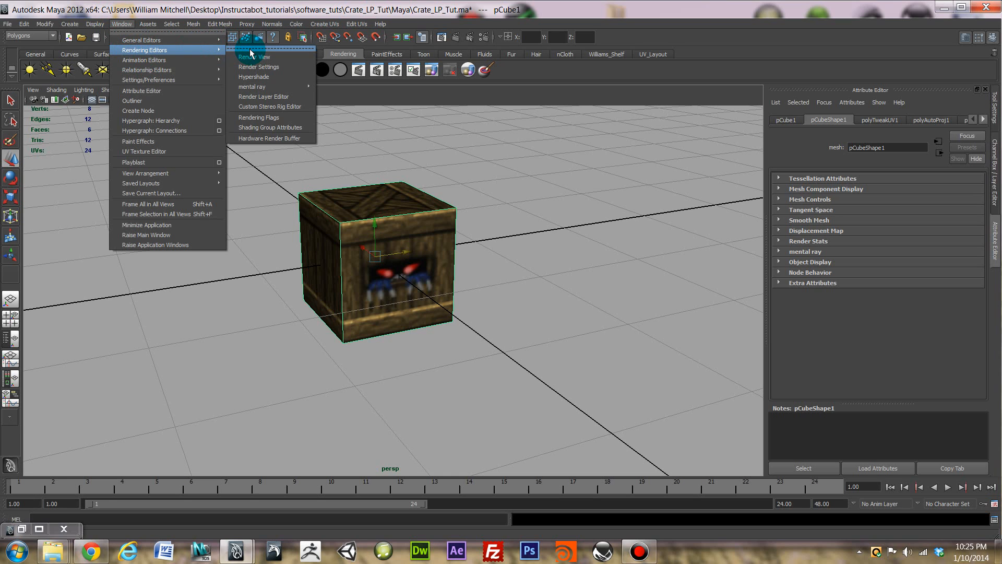
pyautogui.click(255, 77)
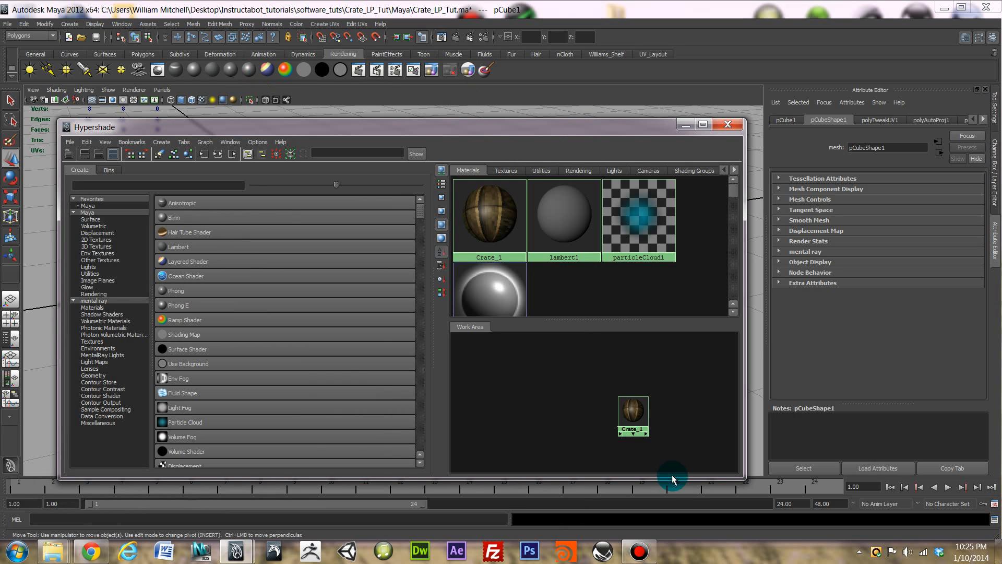
pyautogui.click(491, 235)
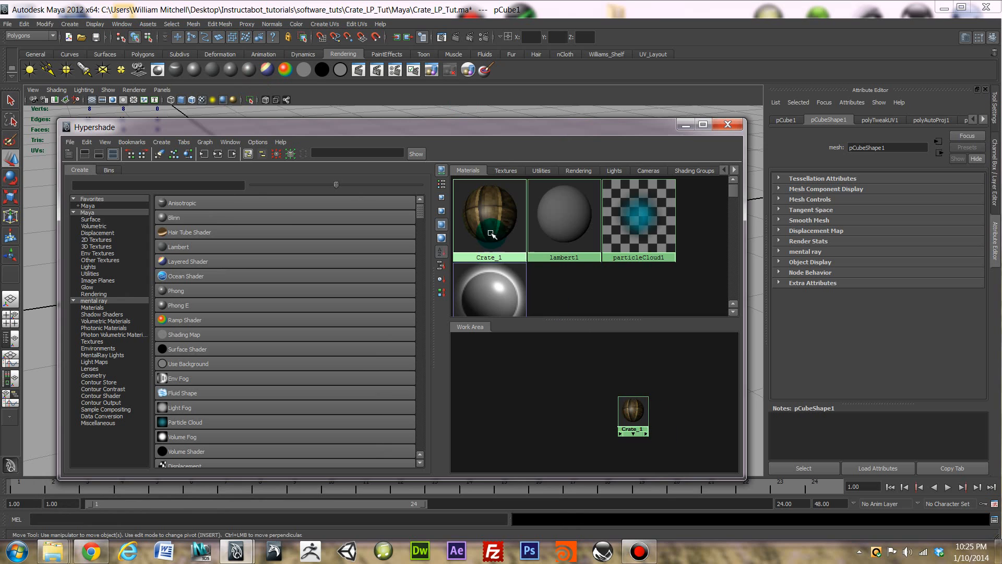
pyautogui.click(485, 201)
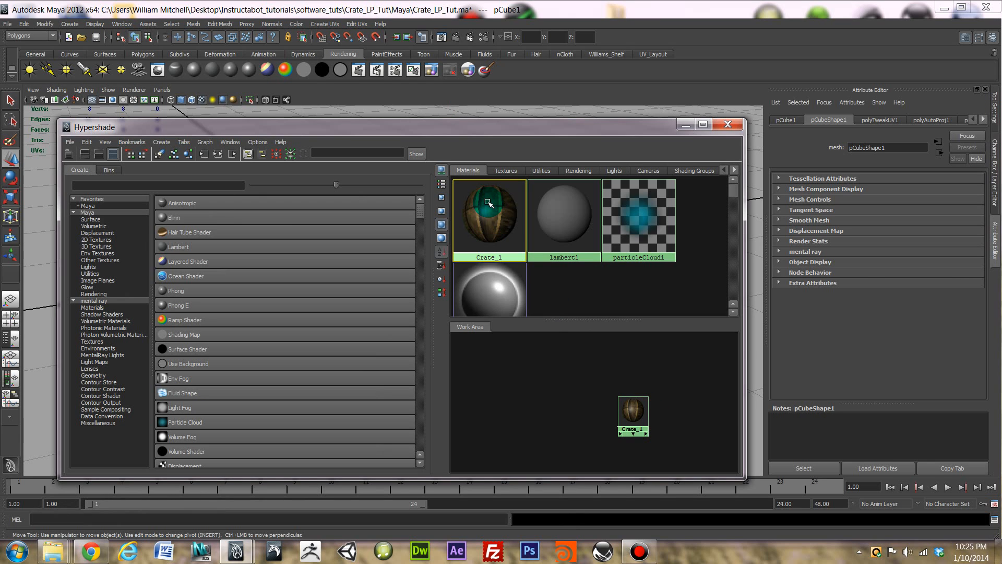
pyautogui.click(488, 204)
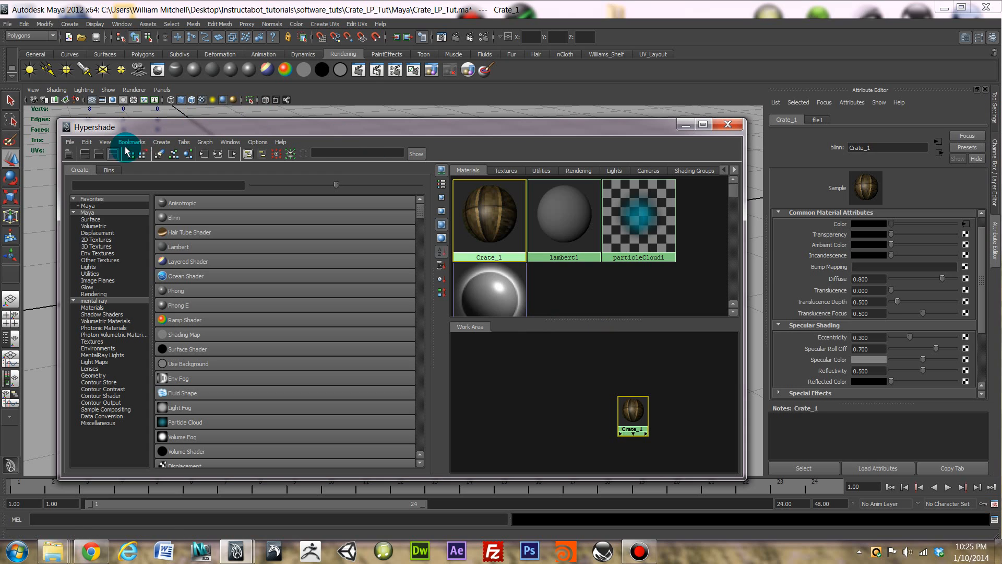
# Clear the Hypershade work area, add the Crate_1 material to it and graph the material's network.
pyautogui.click(161, 156)
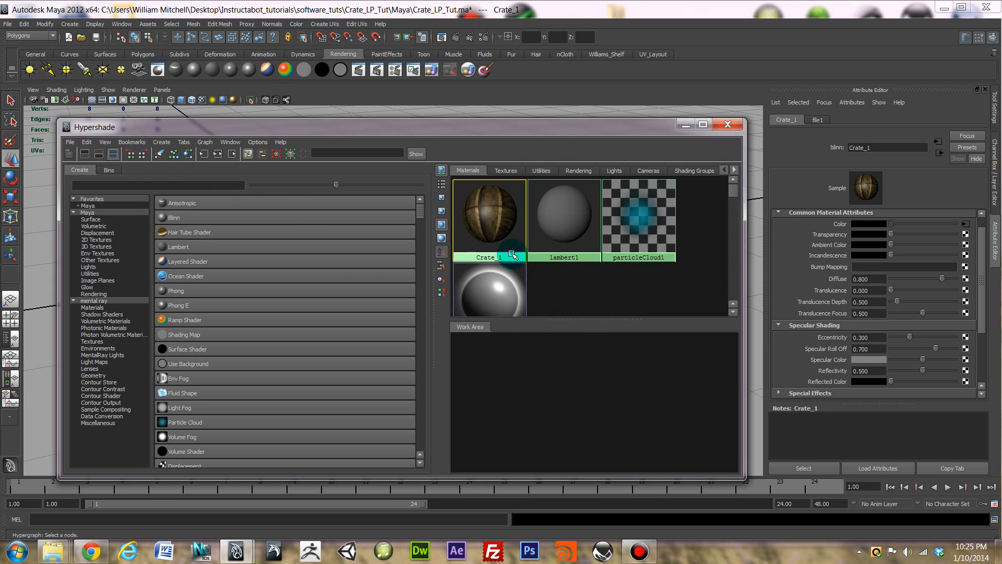
pyautogui.moveTo(481, 203); pyautogui.dragTo(516, 231, button='middle')
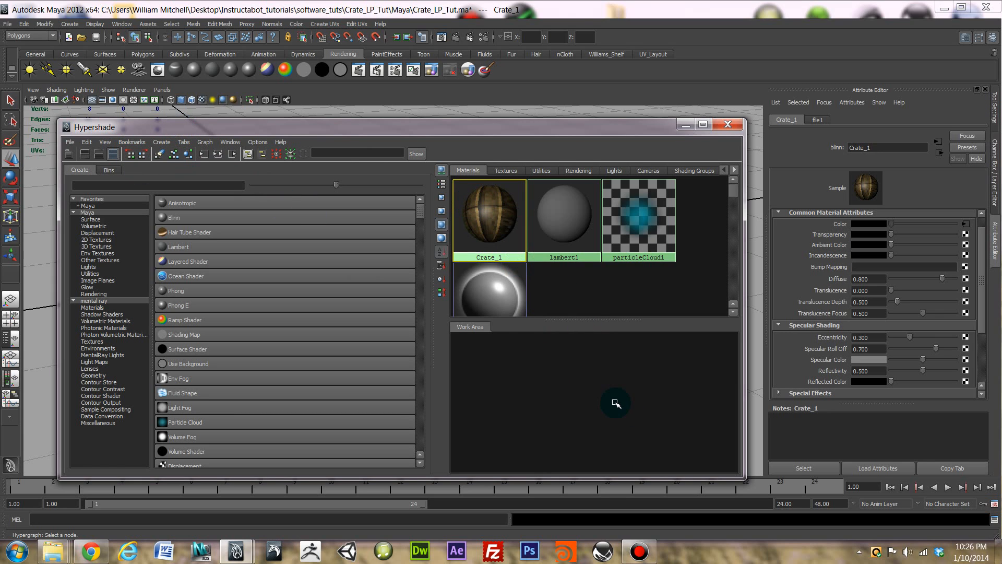
pyautogui.moveTo(476, 202); pyautogui.dragTo(589, 407, button='middle')
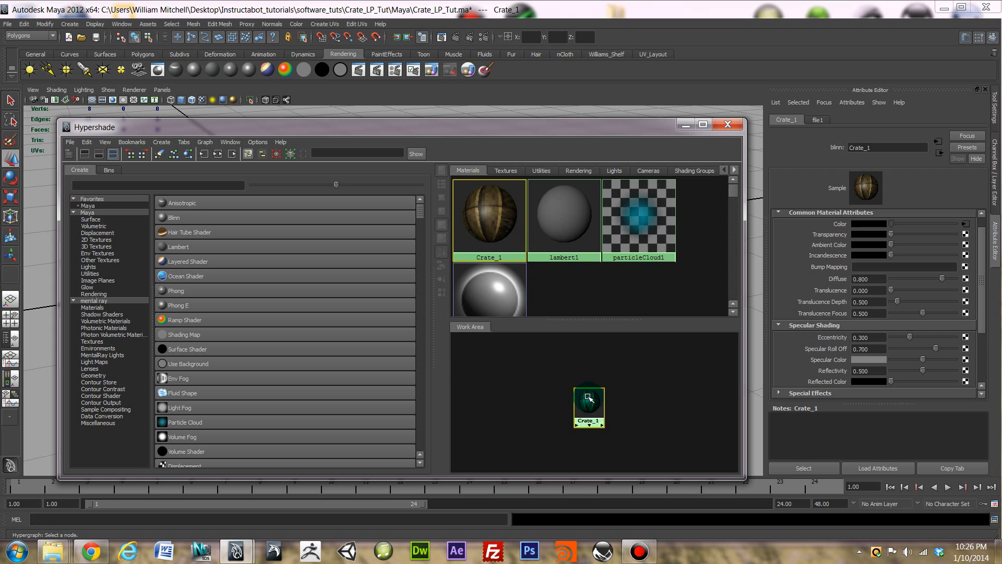
pyautogui.moveTo(590, 402); pyautogui.dragTo(592, 426, button='right')
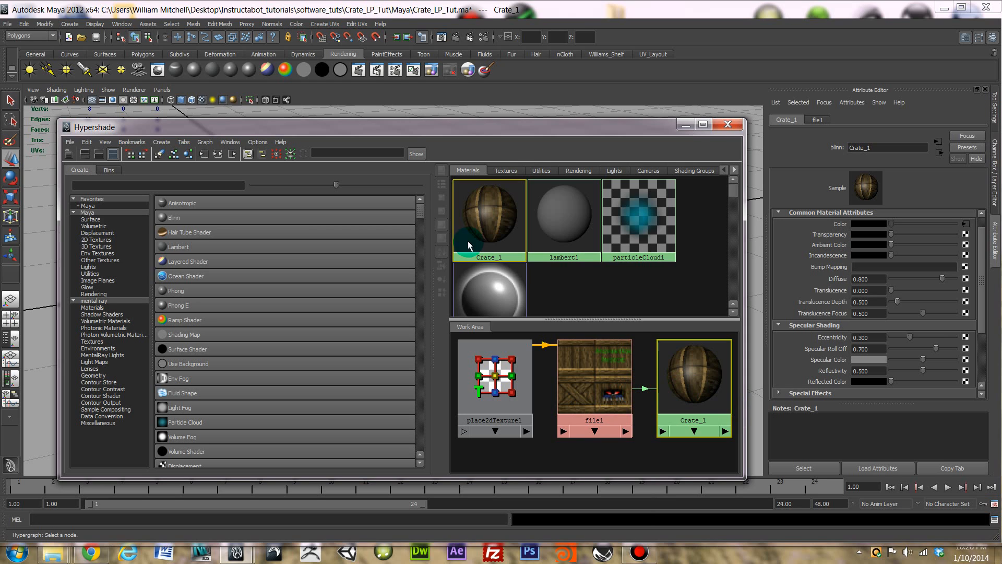
pyautogui.scroll(-9, 630, 411)
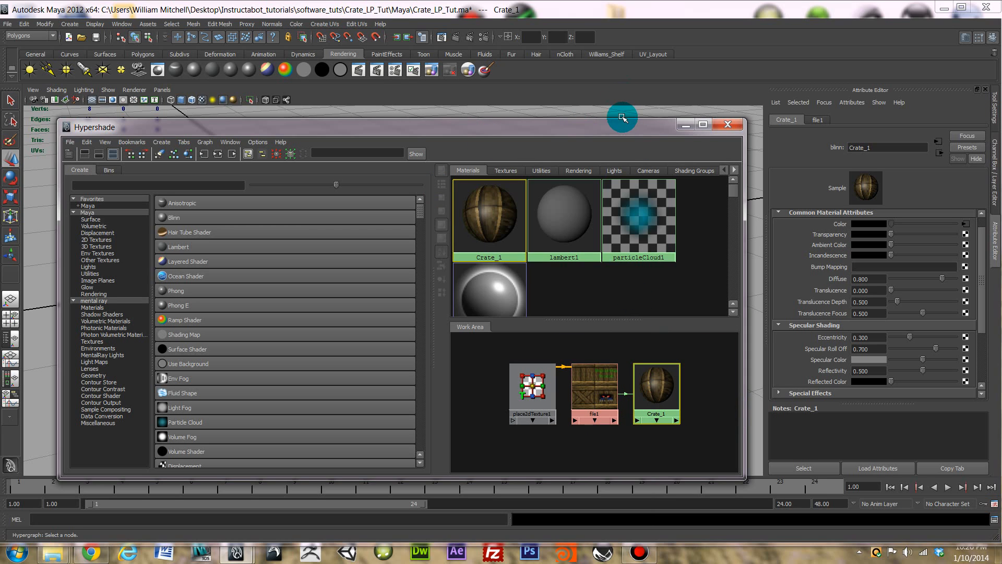
pyautogui.moveTo(623, 131); pyautogui.dragTo(527, 103)
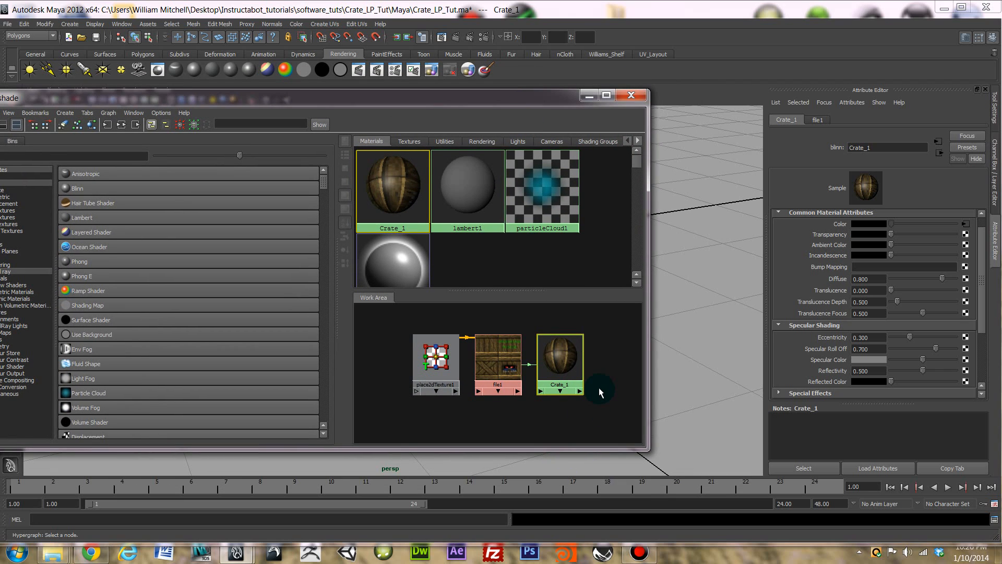
# Examine how the texture placement and file texture nodes feed into the Crate_1 material in the work area.
pyautogui.scroll(5, 509, 363)
pyautogui.scroll(-4, 508, 361)
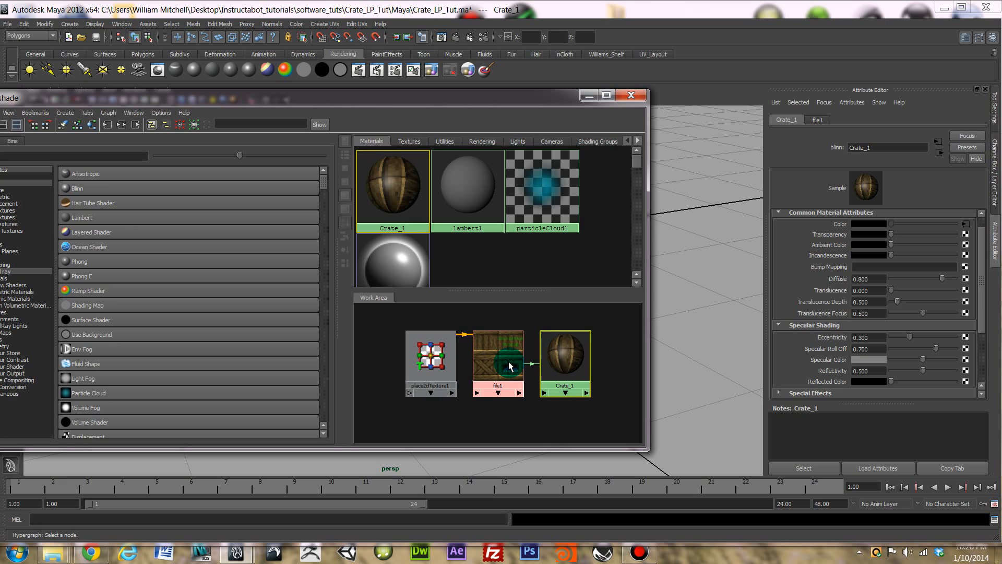
pyautogui.scroll(1, 509, 362)
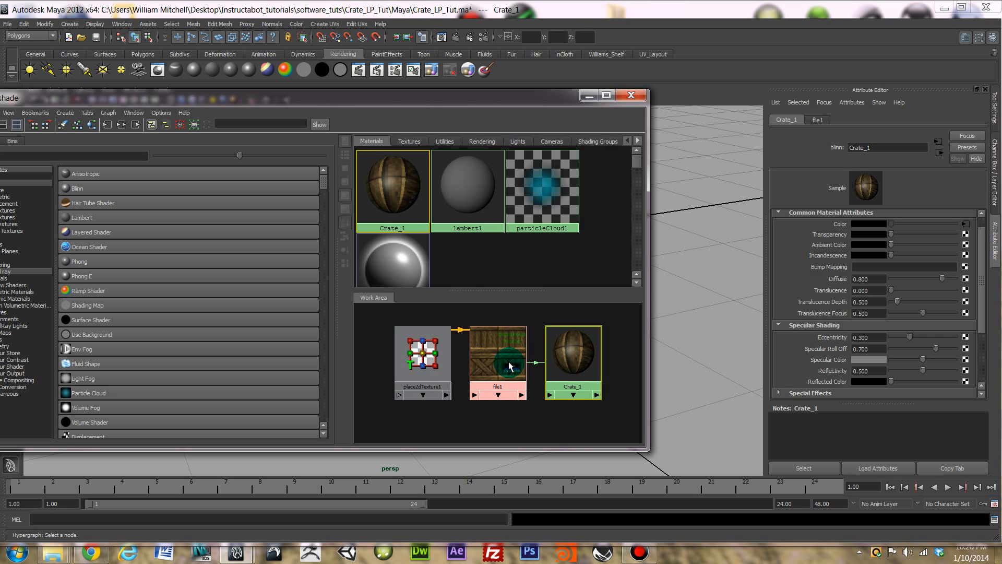
pyautogui.scroll(2, 510, 366)
pyautogui.scroll(-3, 510, 366)
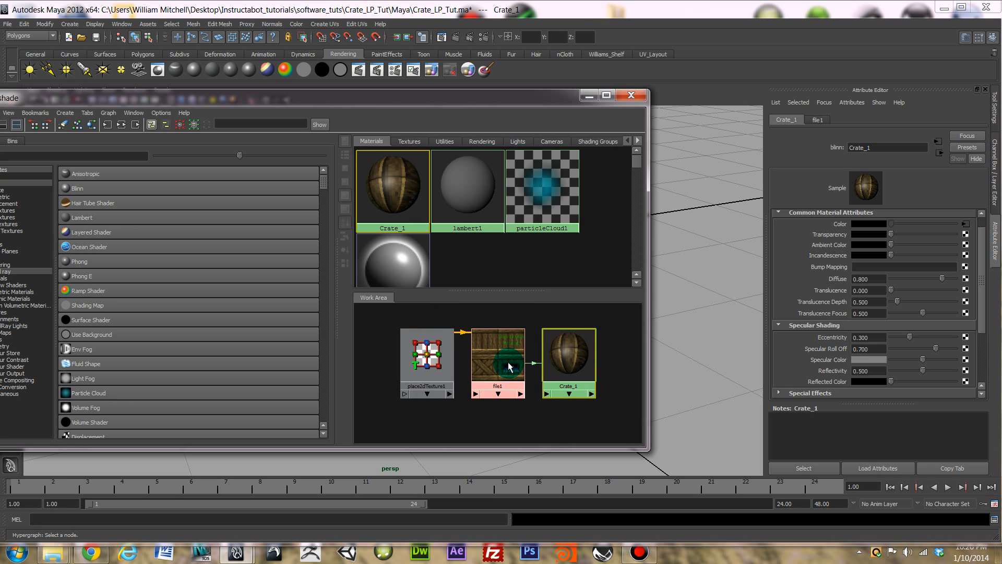
pyautogui.scroll(3, 509, 362)
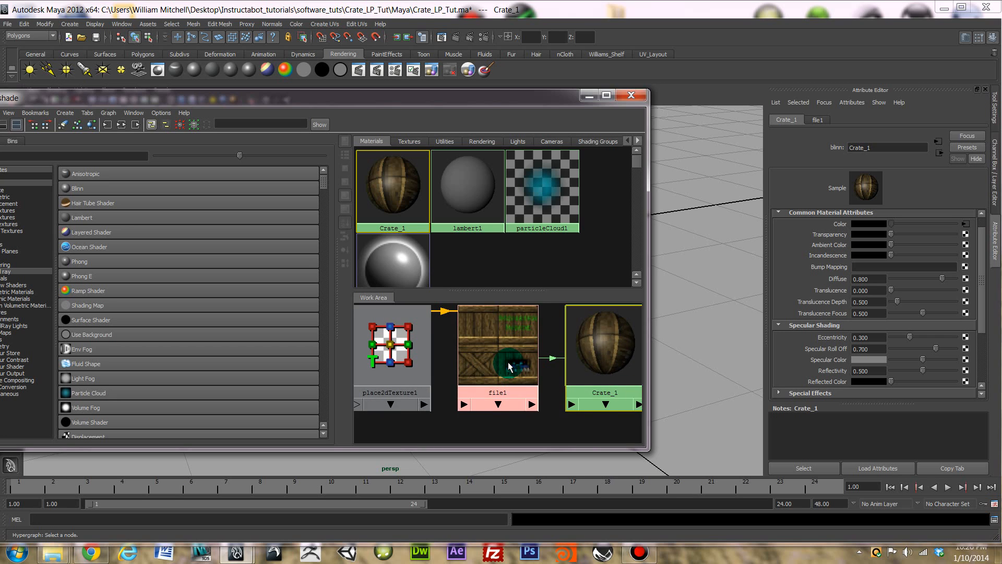
pyautogui.scroll(-3, 509, 362)
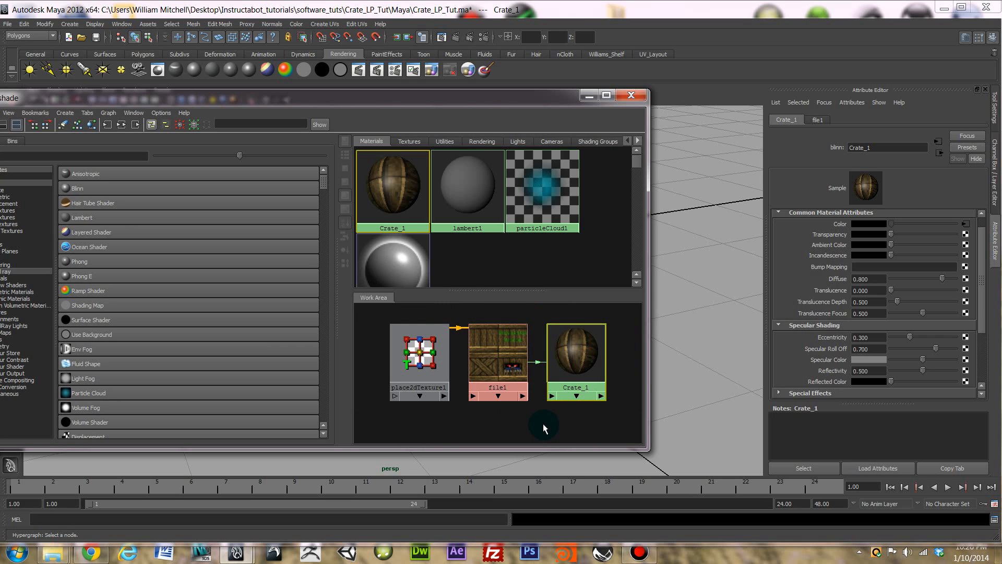
pyautogui.keyDown('alt'); pyautogui.moveTo(543, 423); pyautogui.dragTo(493, 392, button='middle'); pyautogui.keyUp('alt')
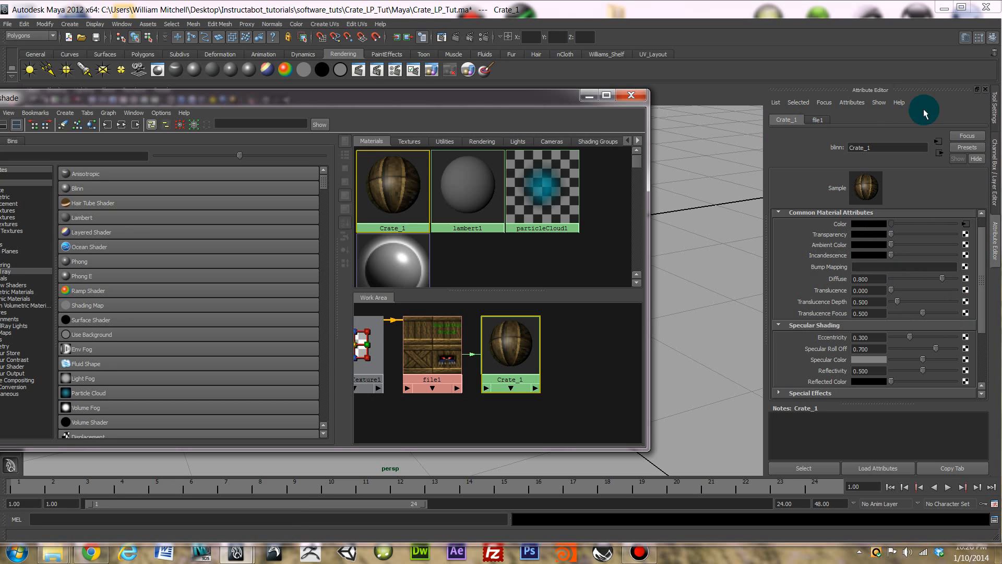
# Map a File texture to the Bump Mapping of Crate_1 and load Crate_Dif_Tut_NRM.tga as its image.
pyautogui.click(966, 267)
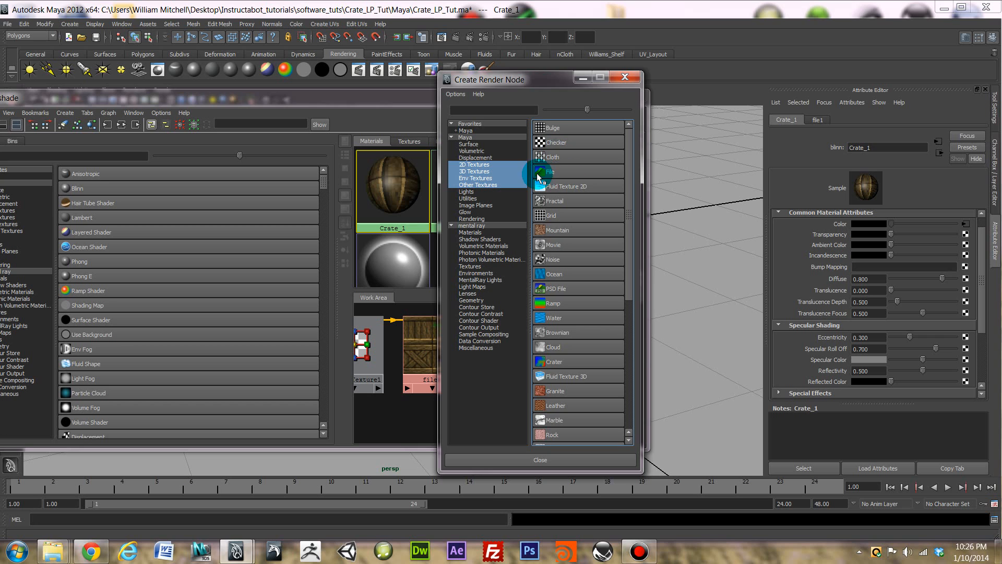
pyautogui.click(552, 171)
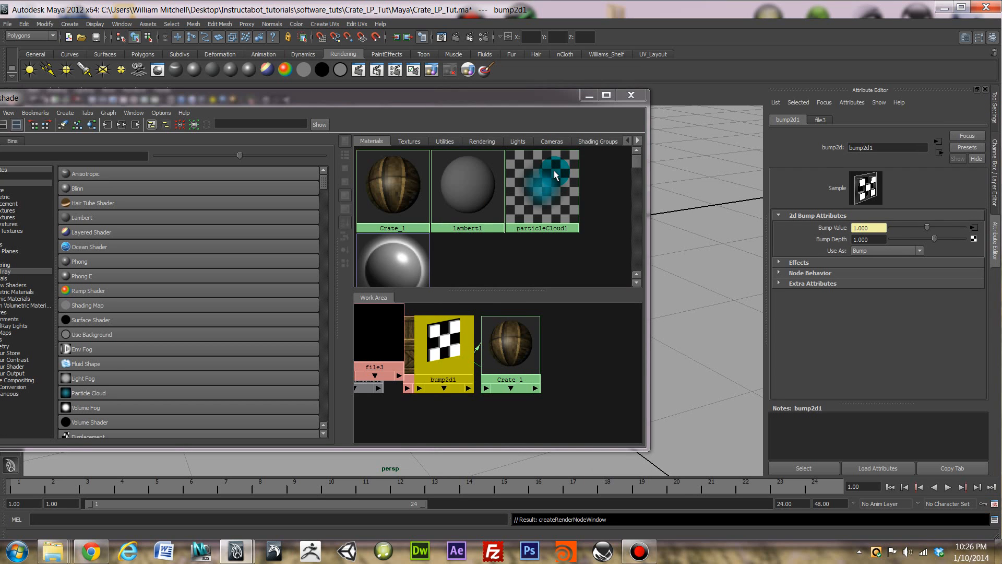
pyautogui.click(974, 229)
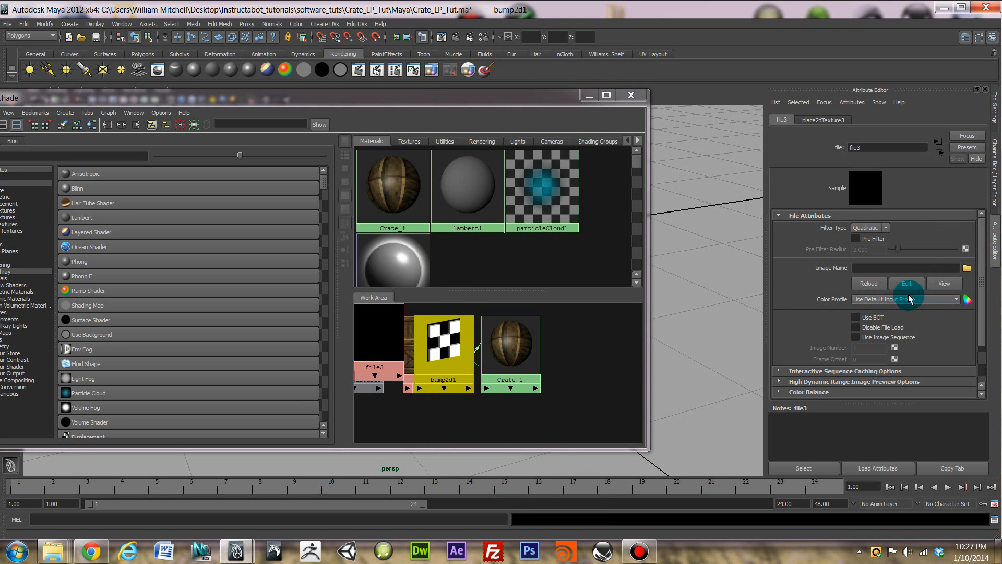
pyautogui.click(967, 268)
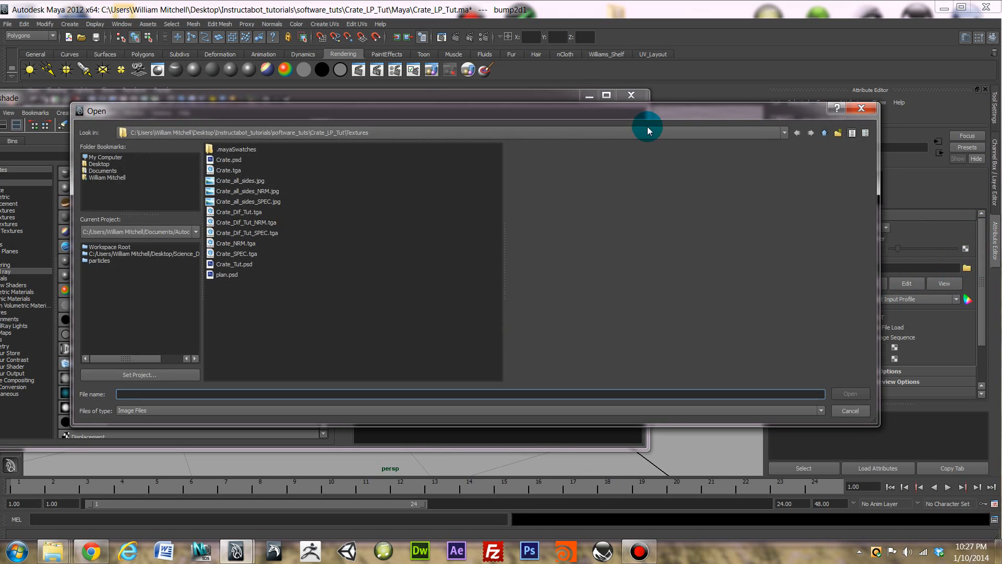
pyautogui.click(244, 223)
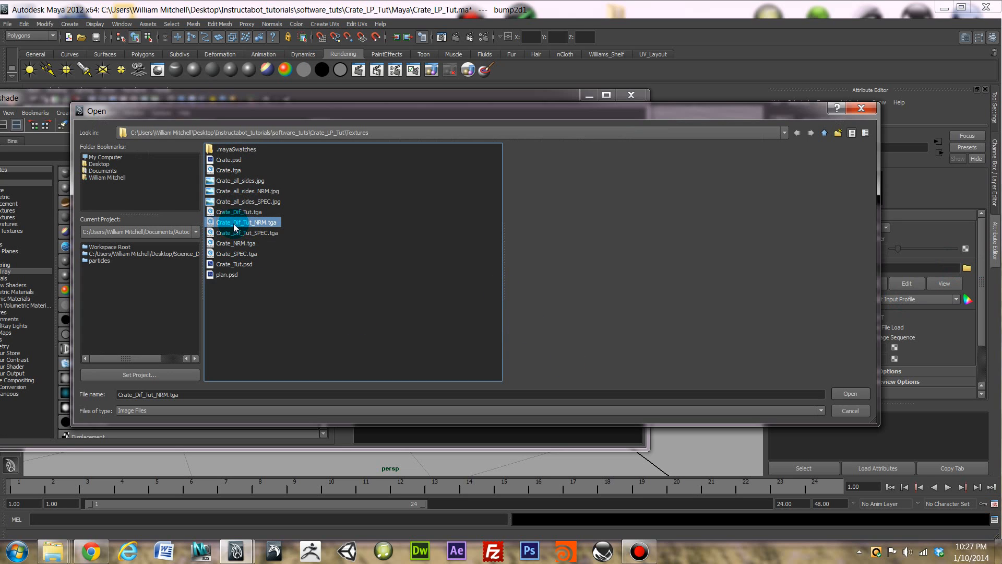
pyautogui.click(849, 395)
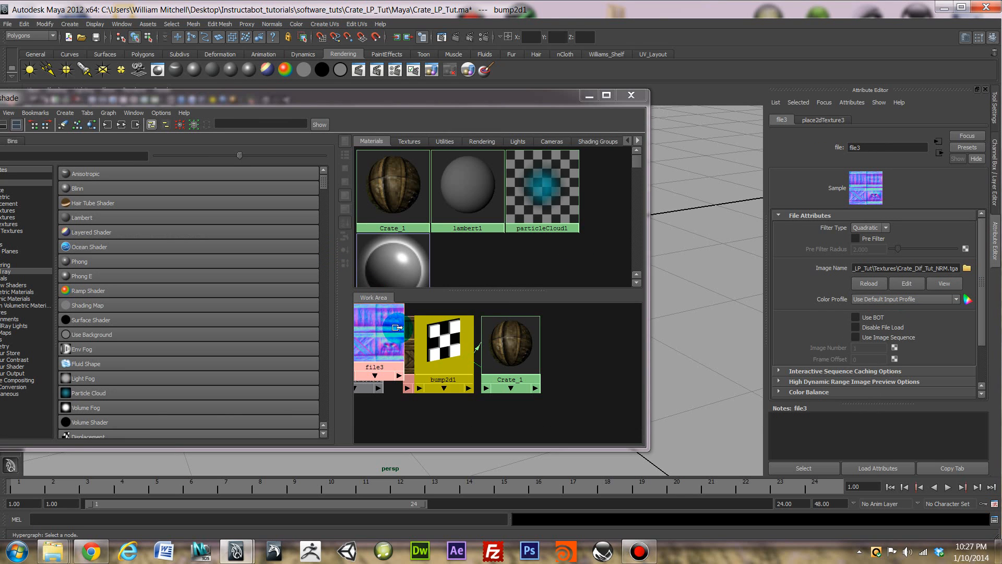
pyautogui.moveTo(393, 334); pyautogui.dragTo(377, 308, button='middle')
pyautogui.click(401, 332)
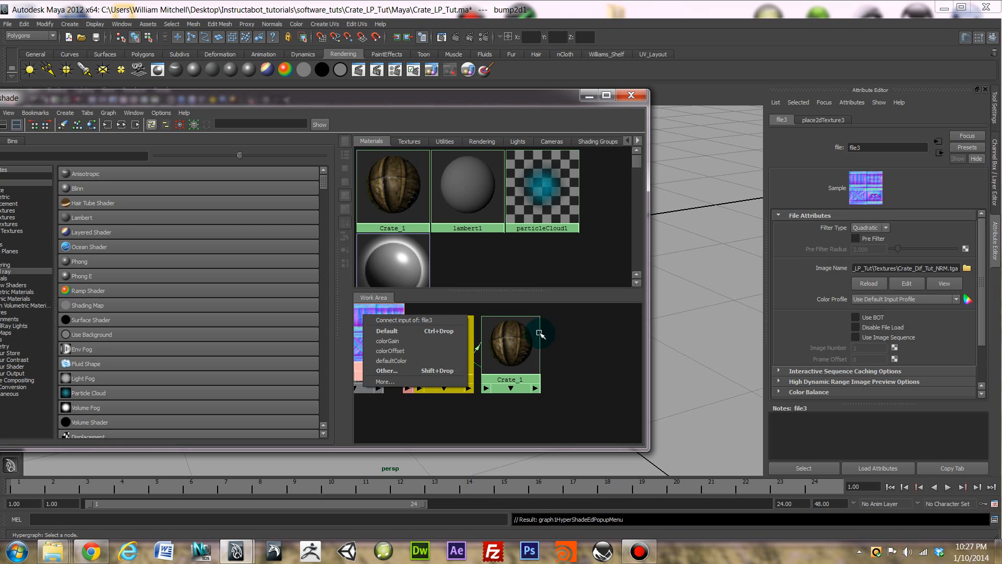
pyautogui.click(583, 339)
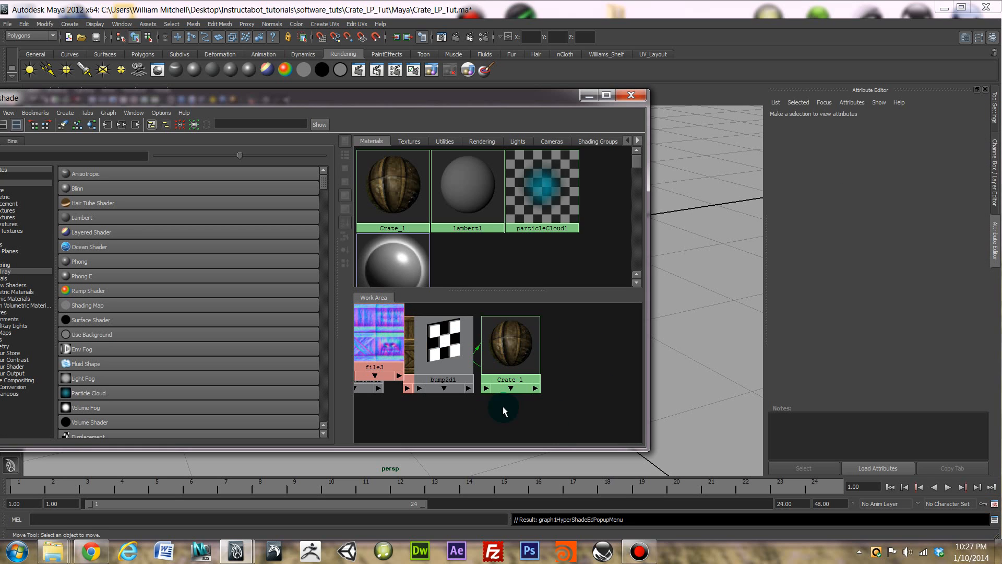
# Graph the network of the bump2d1 node in the work area and select the bump node.
pyautogui.scroll(-2, 437, 417)
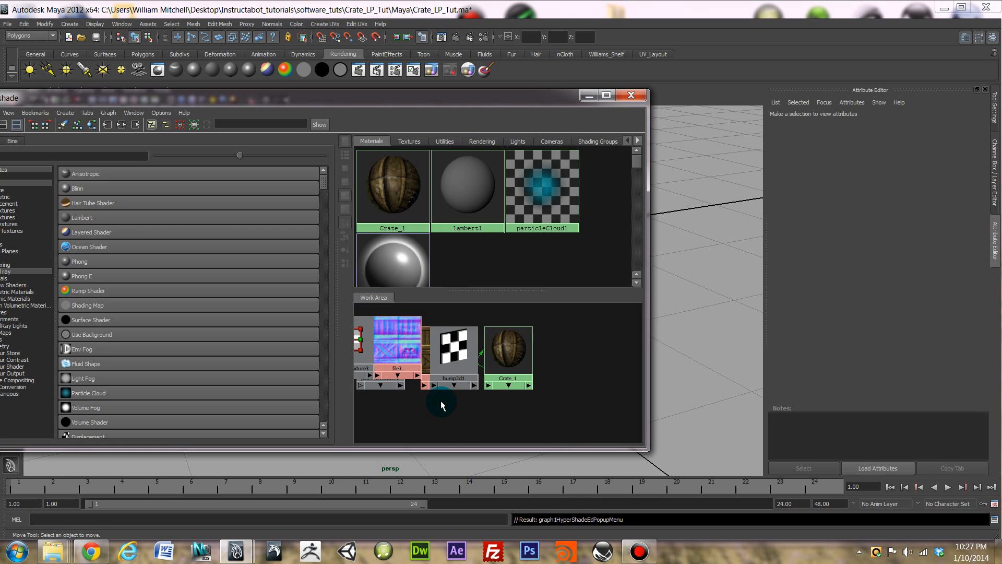
pyautogui.rightClick(453, 360)
pyautogui.moveTo(453, 360); pyautogui.dragTo(455, 386, button='right')
pyautogui.scroll(-6, 457, 357)
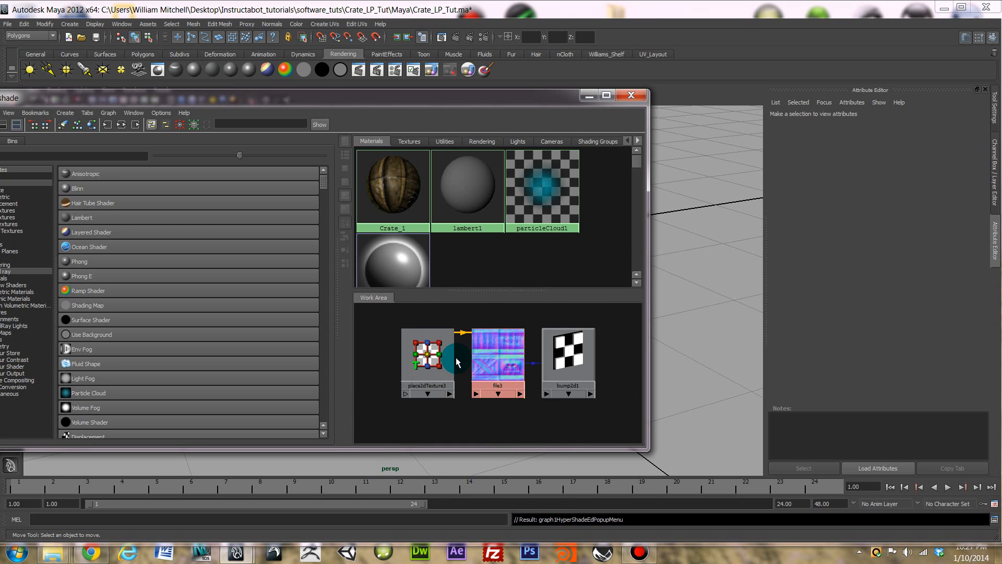
pyautogui.scroll(2, 452, 359)
pyautogui.click(562, 368)
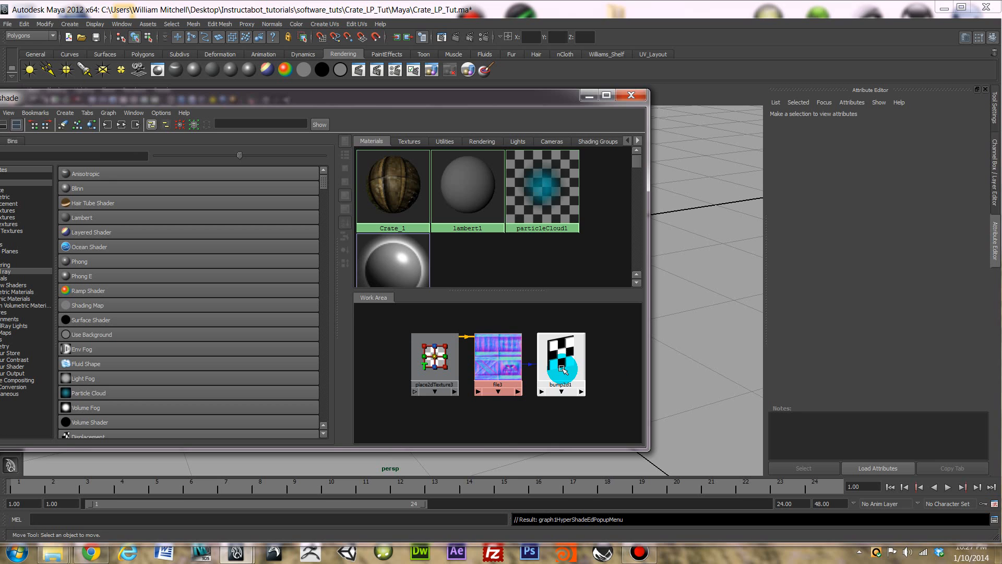
pyautogui.moveTo(567, 365)
pyautogui.mouseDown()
pyautogui.moveTo(567, 335)
pyautogui.moveTo(565, 371)
pyautogui.mouseUp()
pyautogui.rightClick(527, 321)
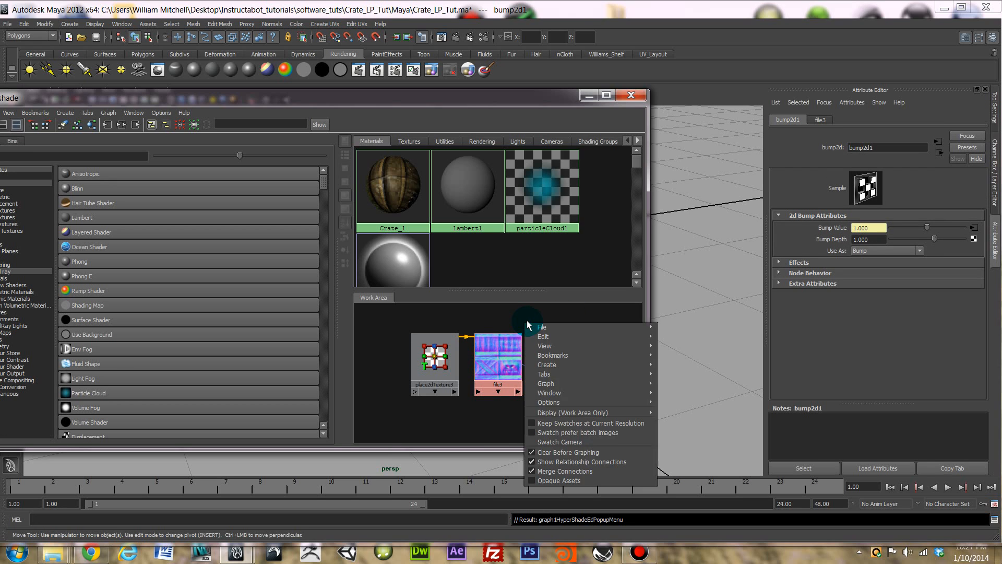
pyautogui.rightClick(515, 355)
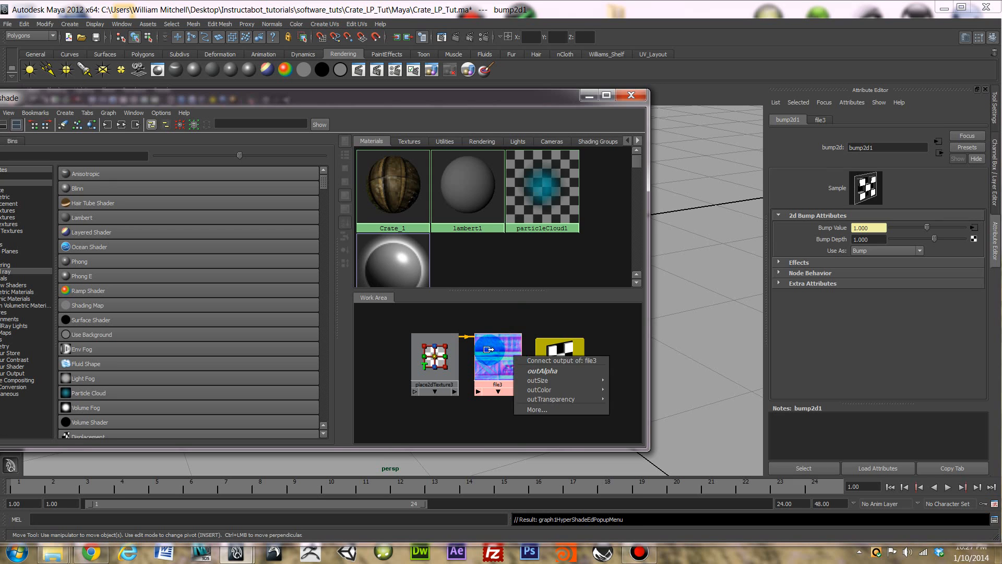
# Graph the input and output connections of the bump2d1 node and keep that node selected to show its attributes.
pyautogui.click(497, 346)
pyautogui.click(572, 364)
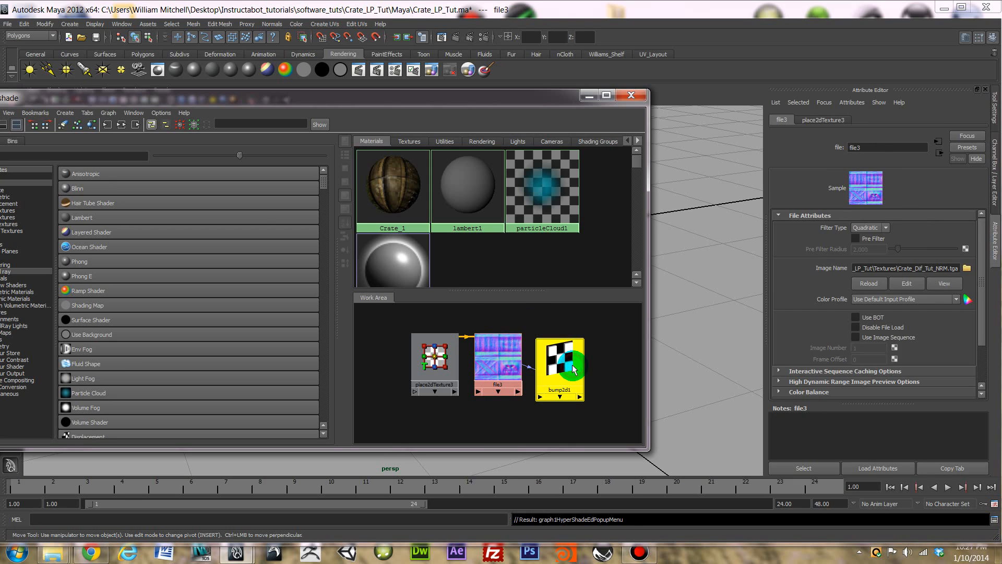
pyautogui.click(121, 125)
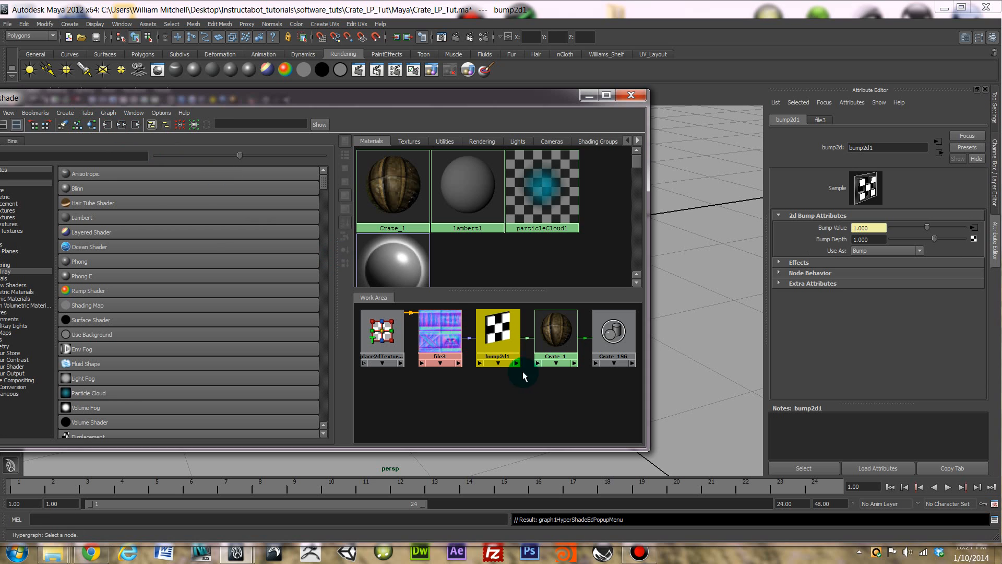
pyautogui.click(495, 345)
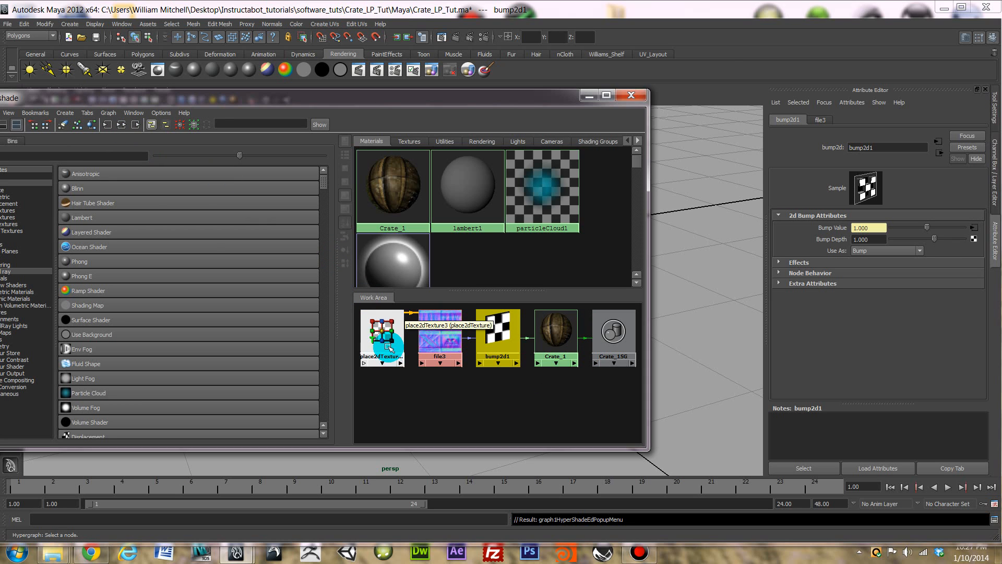
pyautogui.moveTo(544, 94); pyautogui.dragTo(543, 143)
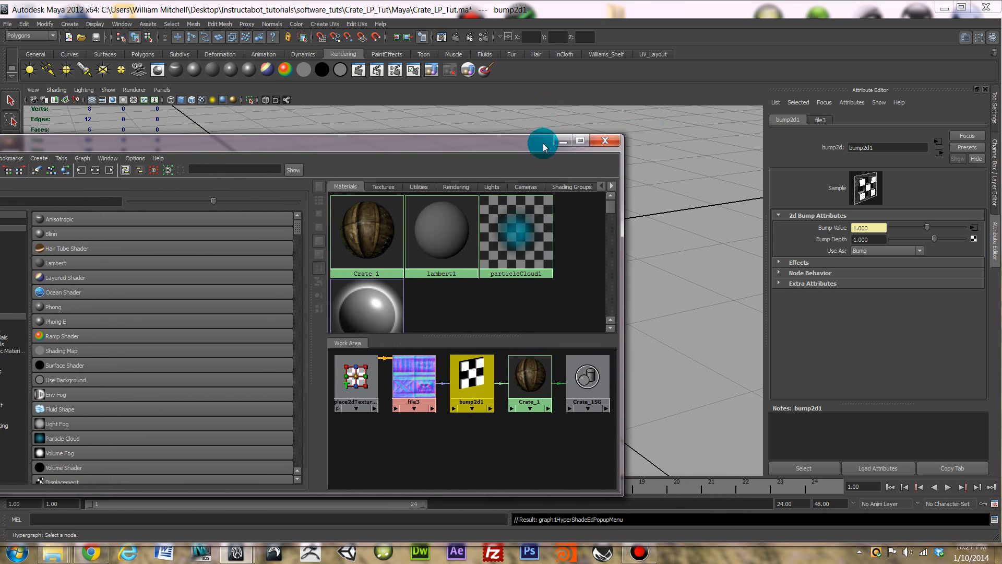
# Minimize the Hypershade, create an ambient light, and move it out in front of the crate's face side.
pyautogui.click(565, 137)
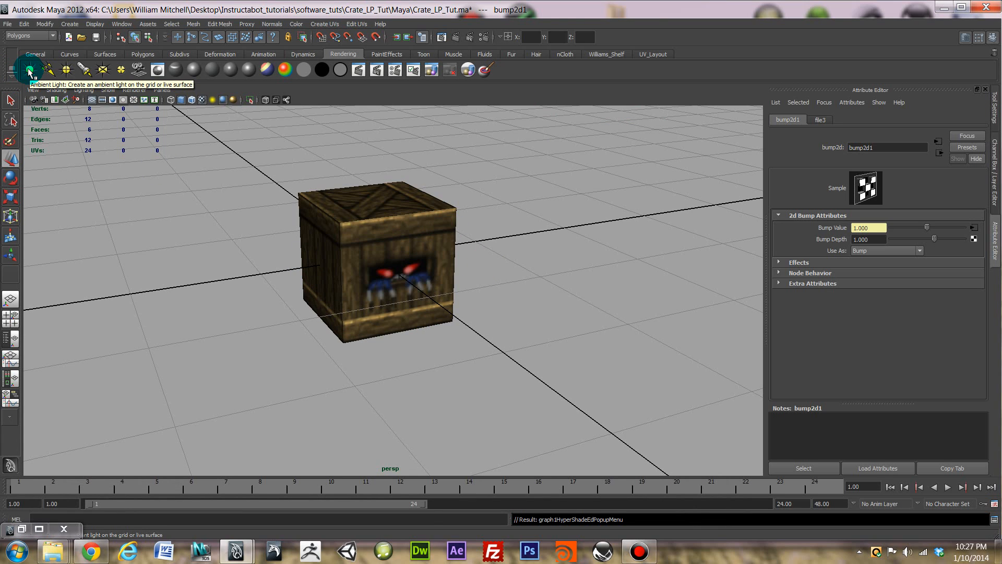
pyautogui.click(29, 70)
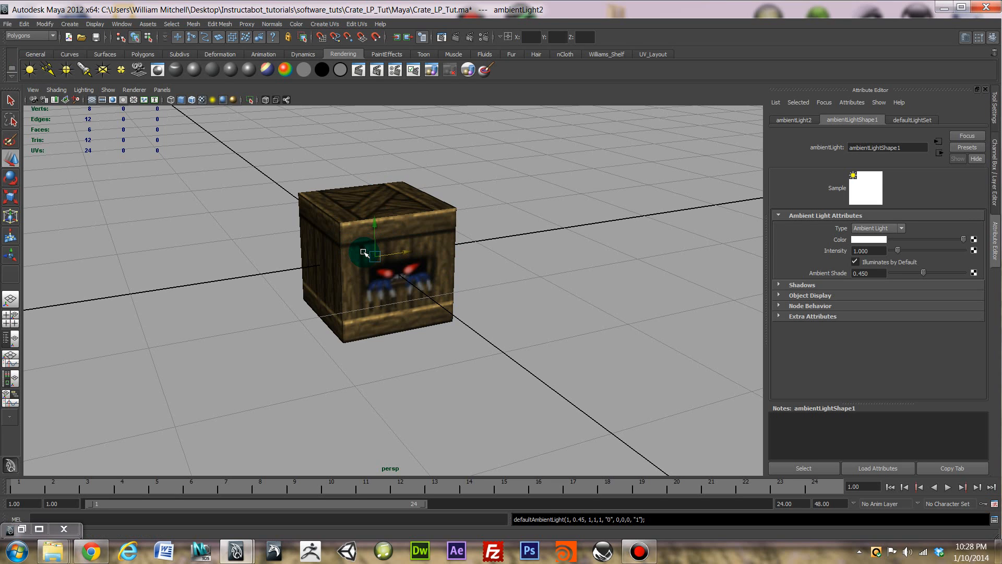
pyautogui.moveTo(363, 246)
pyautogui.mouseDown()
pyautogui.moveTo(471, 313)
pyautogui.moveTo(453, 307)
pyautogui.moveTo(470, 302)
pyautogui.moveTo(470, 233)
pyautogui.mouseUp()
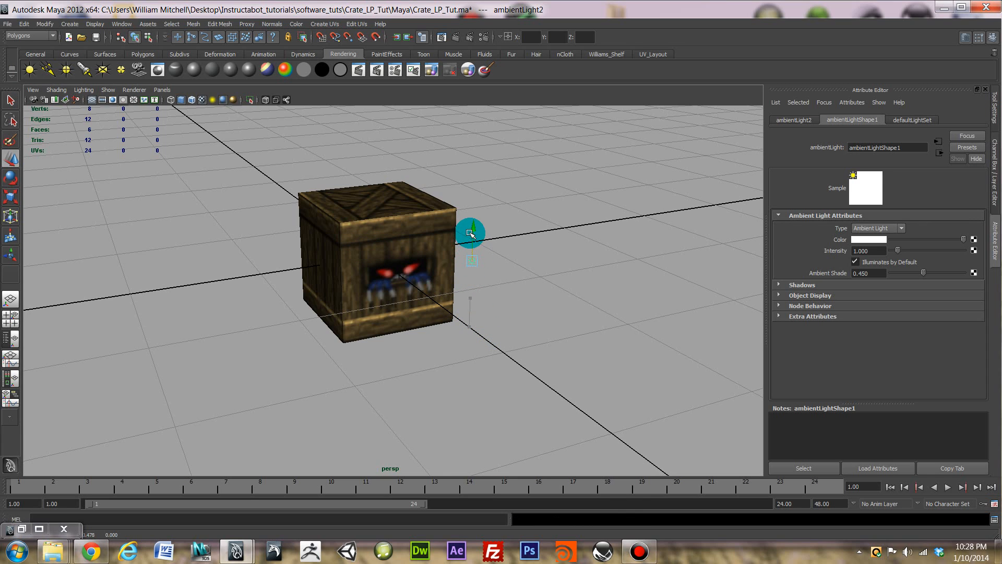
pyautogui.click(522, 230)
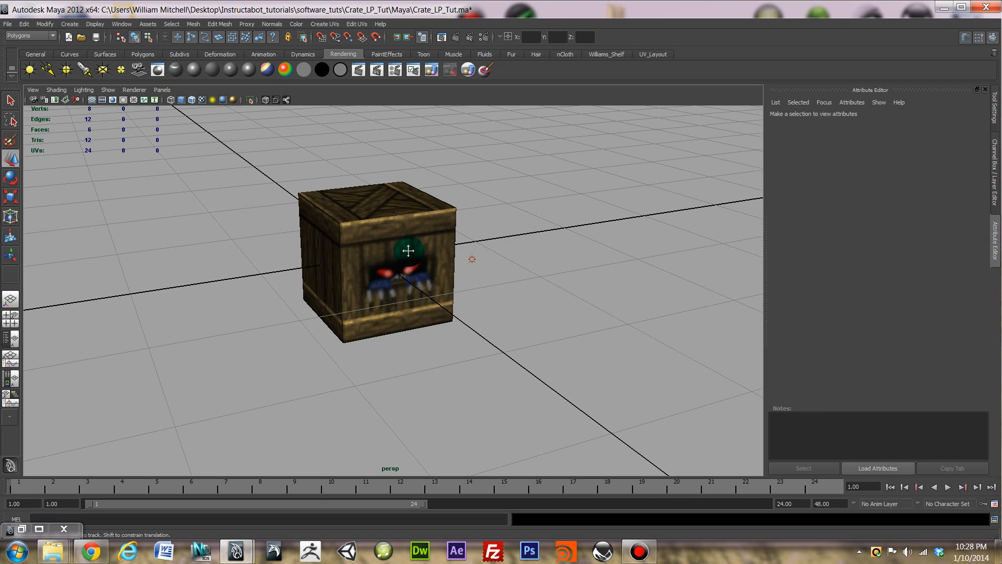
# Set the perspective view to use all lights and switch its renderer to High Quality Rendering.
pyautogui.keyDown('alt'); pyautogui.moveTo(407, 237); pyautogui.dragTo(166, 173); pyautogui.keyUp('alt')
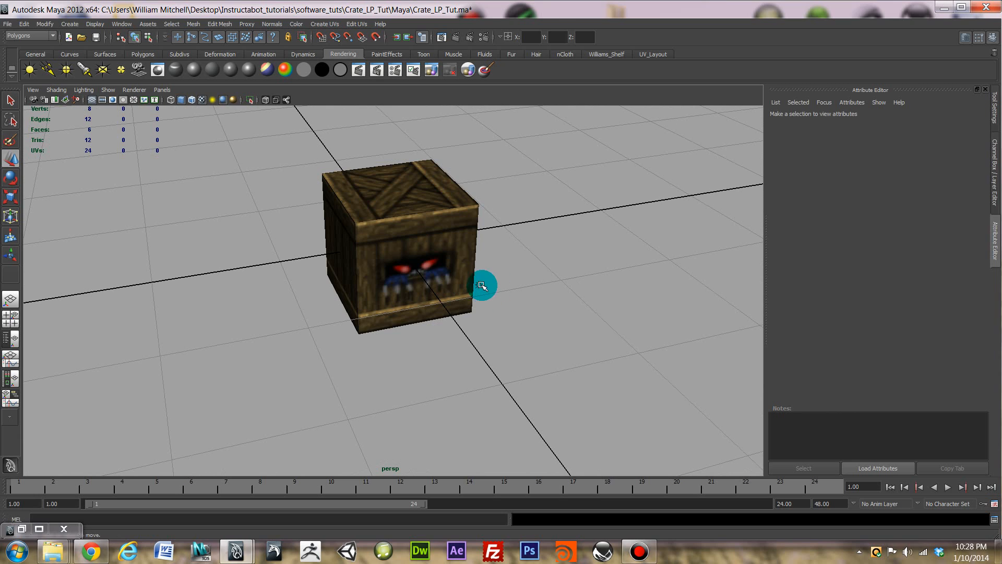
pyautogui.click(84, 90)
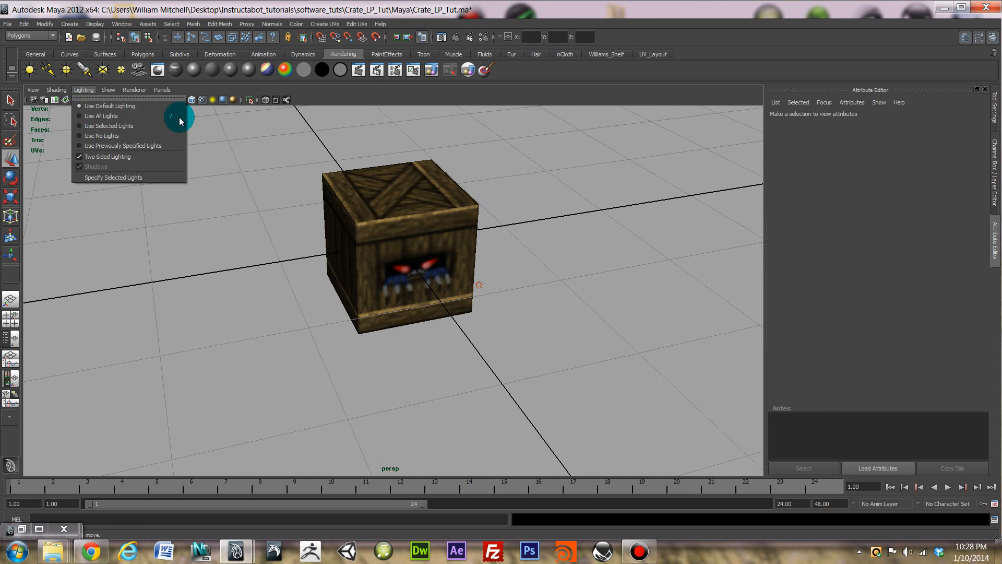
pyautogui.click(134, 117)
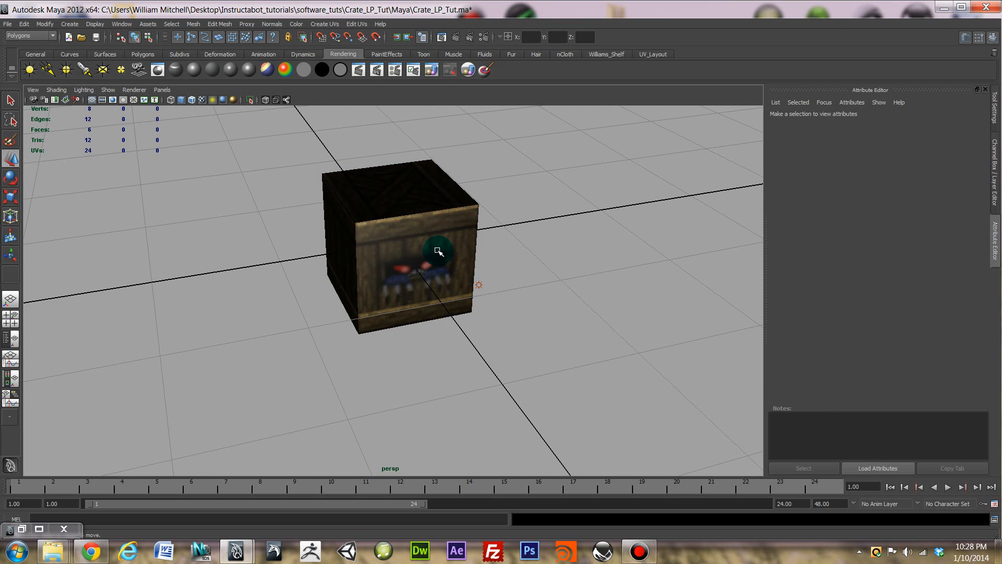
pyautogui.keyDown('alt'); pyautogui.moveTo(448, 240); pyautogui.dragTo(453, 261); pyautogui.keyUp('alt')
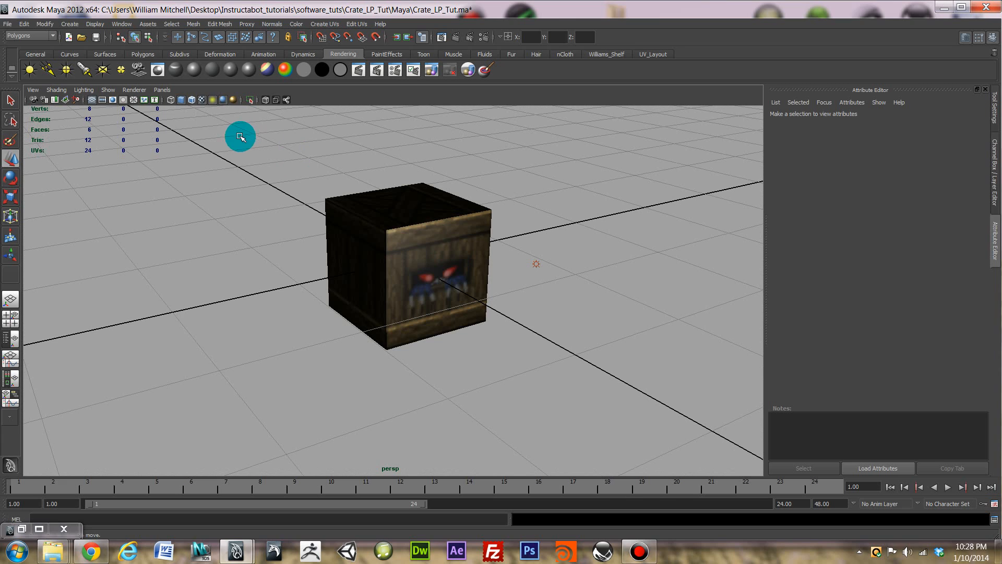
pyautogui.click(133, 90)
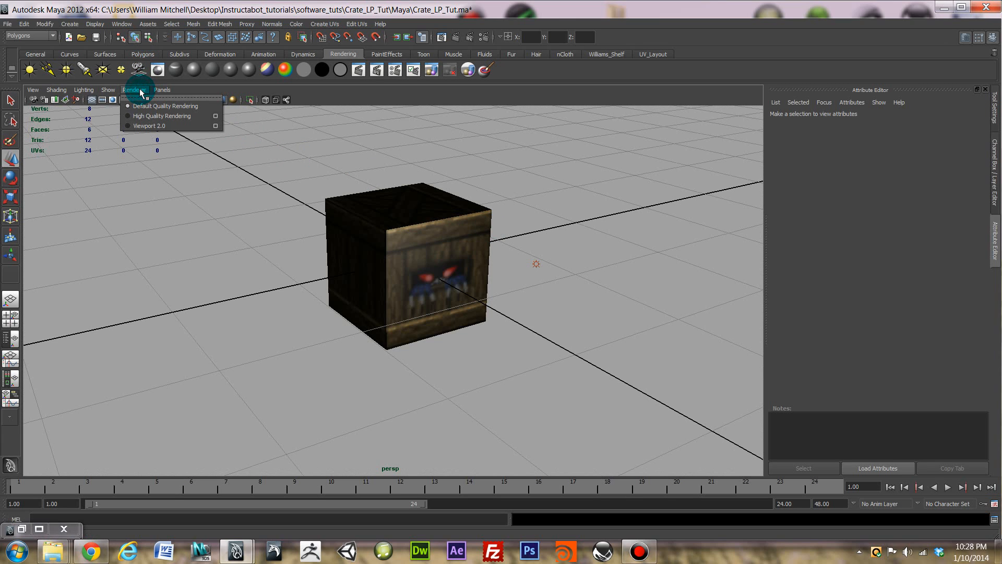
pyautogui.click(126, 117)
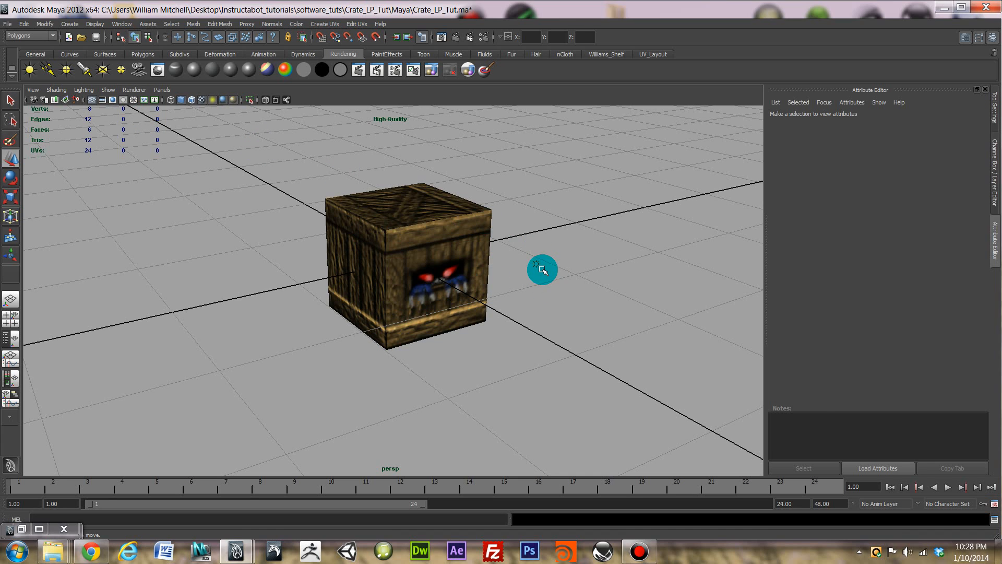
# Move the ambient light across the front of the crate to check how the normal map reacts.
pyautogui.click(538, 265)
pyautogui.moveTo(517, 259)
pyautogui.mouseDown()
pyautogui.moveTo(512, 237)
pyautogui.moveTo(549, 252)
pyautogui.moveTo(488, 249)
pyautogui.moveTo(446, 276)
pyautogui.moveTo(637, 235)
pyautogui.moveTo(402, 282)
pyautogui.moveTo(578, 246)
pyautogui.moveTo(468, 270)
pyautogui.moveTo(511, 264)
pyautogui.mouseUp()
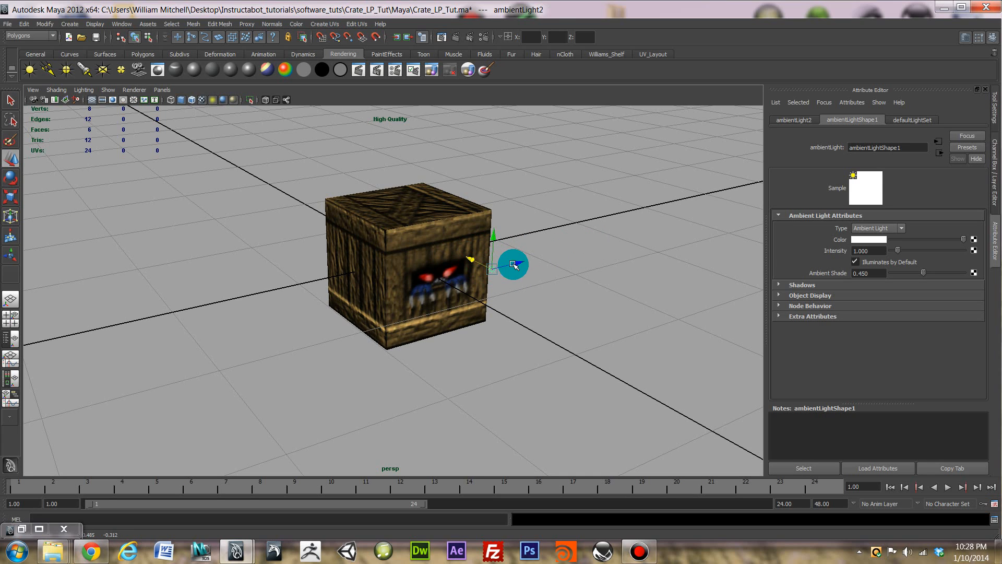
pyautogui.moveTo(468, 279); pyautogui.dragTo(505, 279)
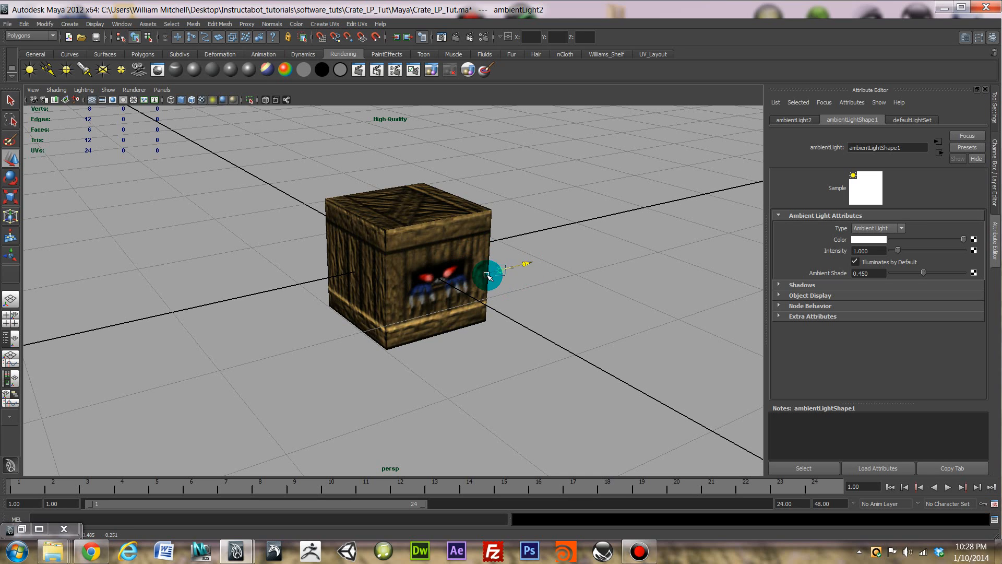
pyautogui.moveTo(418, 290)
pyautogui.mouseDown()
pyautogui.moveTo(384, 291)
pyautogui.moveTo(546, 262)
pyautogui.moveTo(422, 289)
pyautogui.mouseUp()
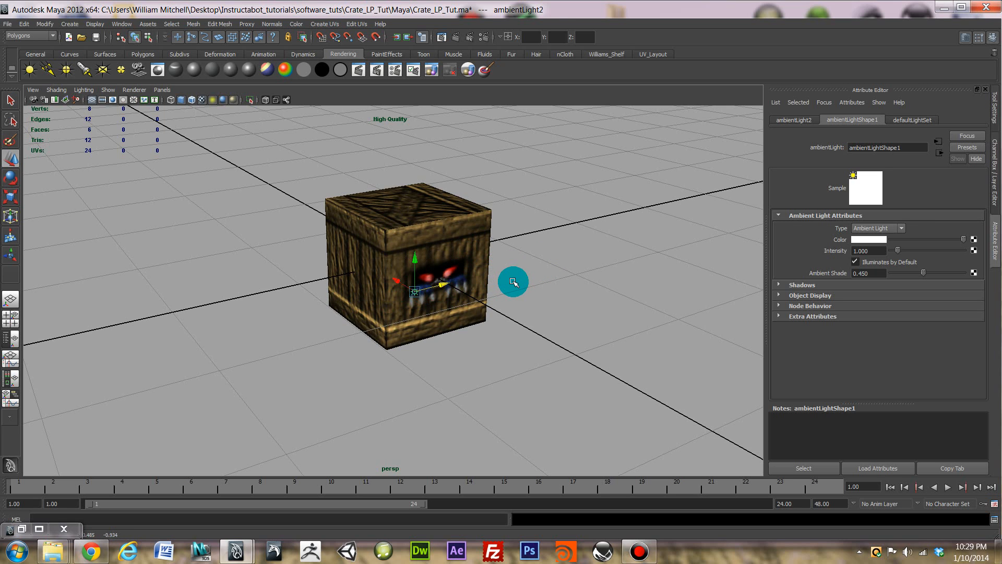
pyautogui.moveTo(512, 282)
pyautogui.keyDown('alt'); pyautogui.mouseDown()
pyautogui.moveTo(441, 317)
pyautogui.moveTo(478, 298)
pyautogui.moveTo(546, 299)
pyautogui.moveTo(515, 306)
pyautogui.moveTo(449, 292)
pyautogui.moveTo(480, 291)
pyautogui.moveTo(519, 257)
pyautogui.moveTo(510, 259)
pyautogui.moveTo(472, 273)
pyautogui.moveTo(553, 279)
pyautogui.mouseUp(); pyautogui.keyUp('alt')
pyautogui.keyDown('alt'); pyautogui.moveTo(513, 234); pyautogui.dragTo(418, 230); pyautogui.keyUp('alt')
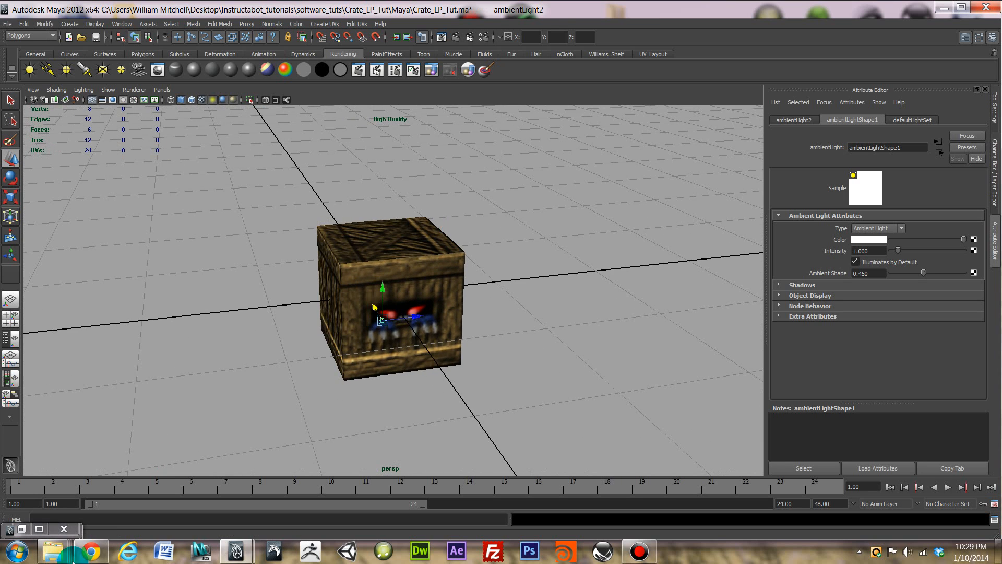
# Restore the Hypershade, graph the network of Crate_1, and select that material to show its attributes.
pyautogui.click(23, 530)
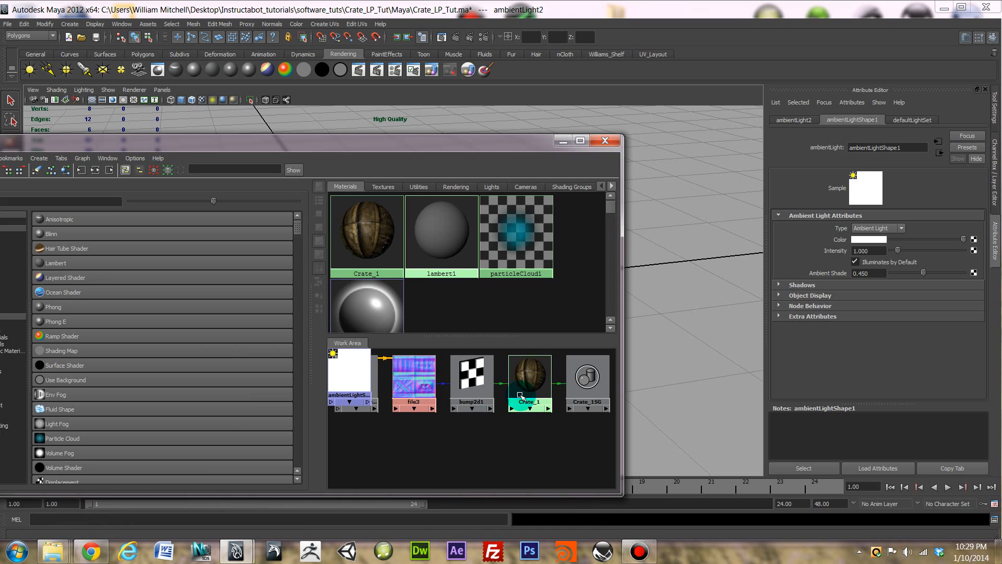
pyautogui.rightClick(534, 378)
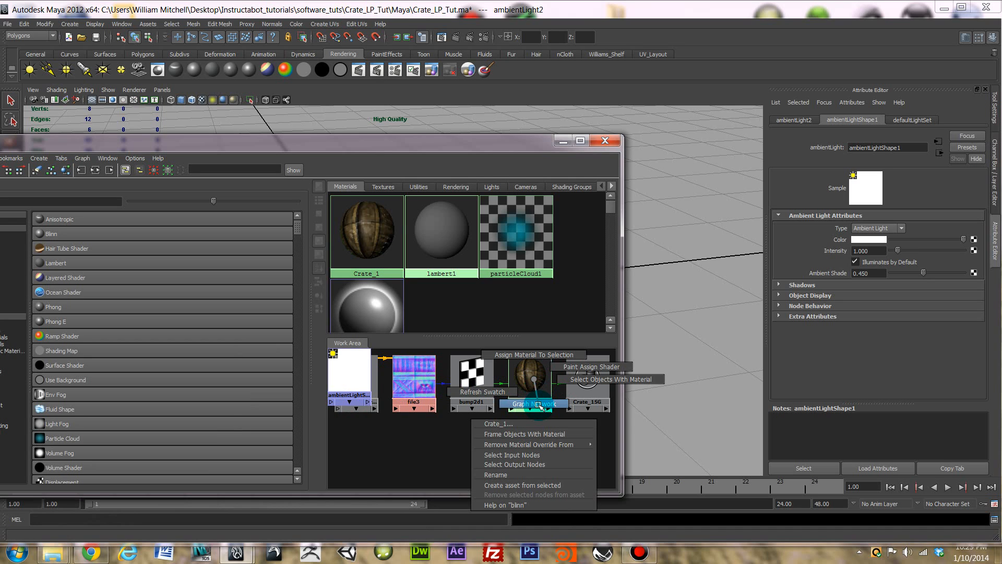
pyautogui.moveTo(537, 406); pyautogui.dragTo(538, 405, button='right')
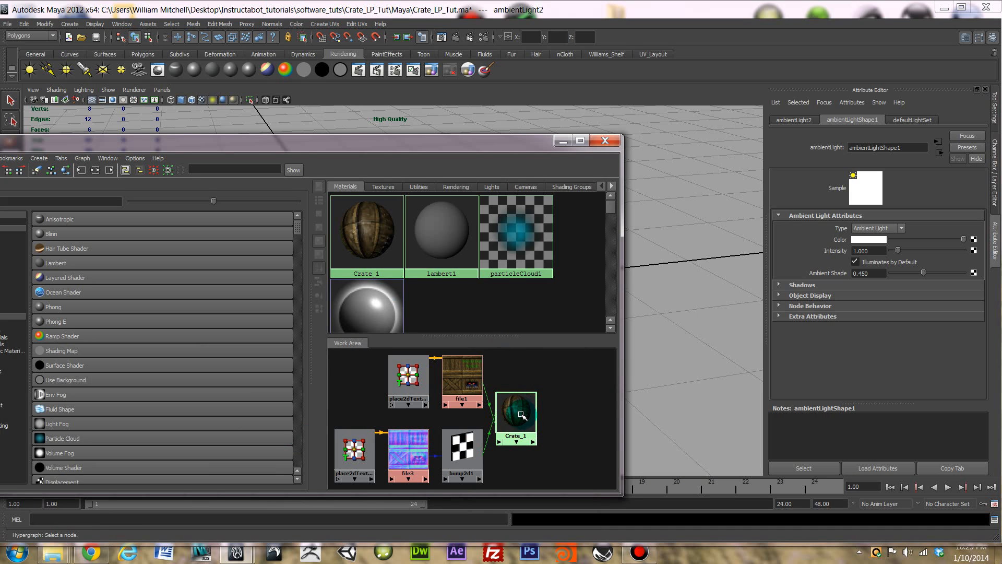
pyautogui.click(448, 457)
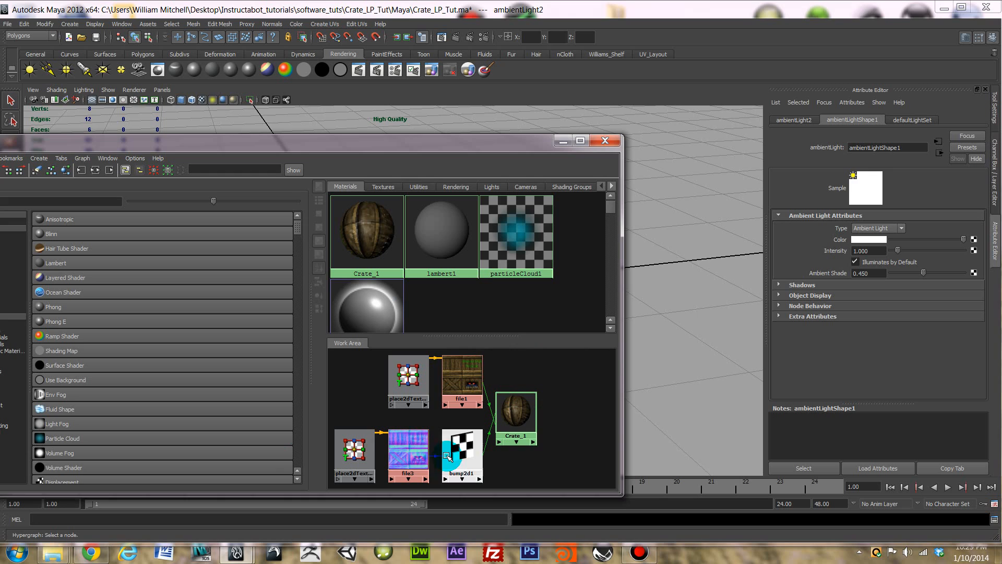
pyautogui.click(526, 418)
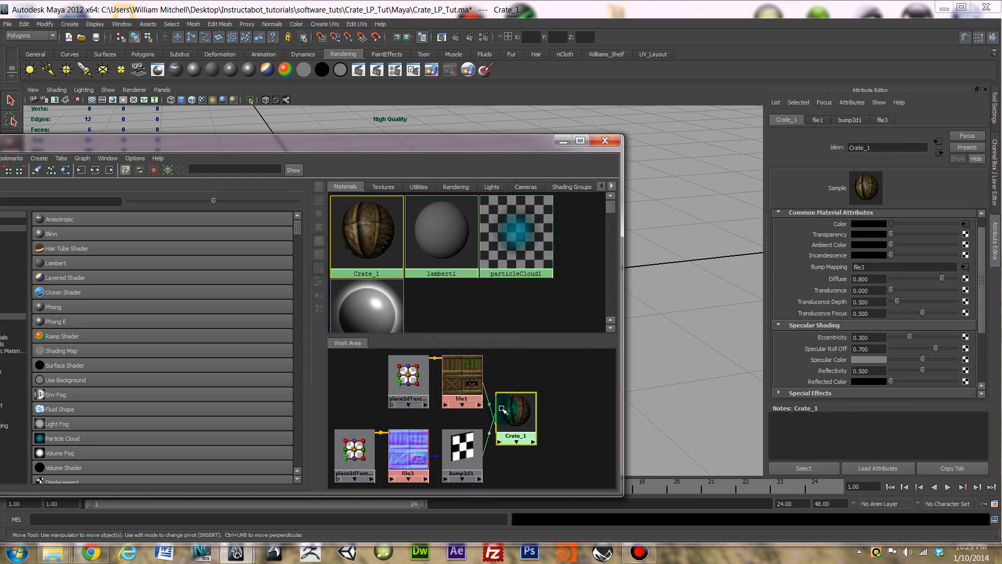
pyautogui.click(452, 128)
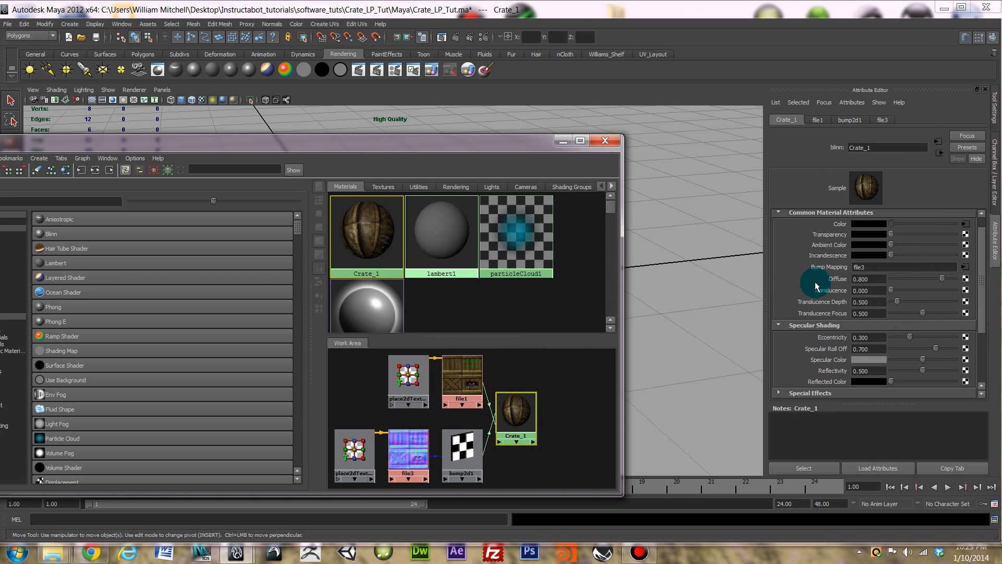
# Map a File texture to the Specular Color of Crate_1, load Crate_Dif_Tut_SPEC.tga, and place its node above the color texture.
pyautogui.click(967, 359)
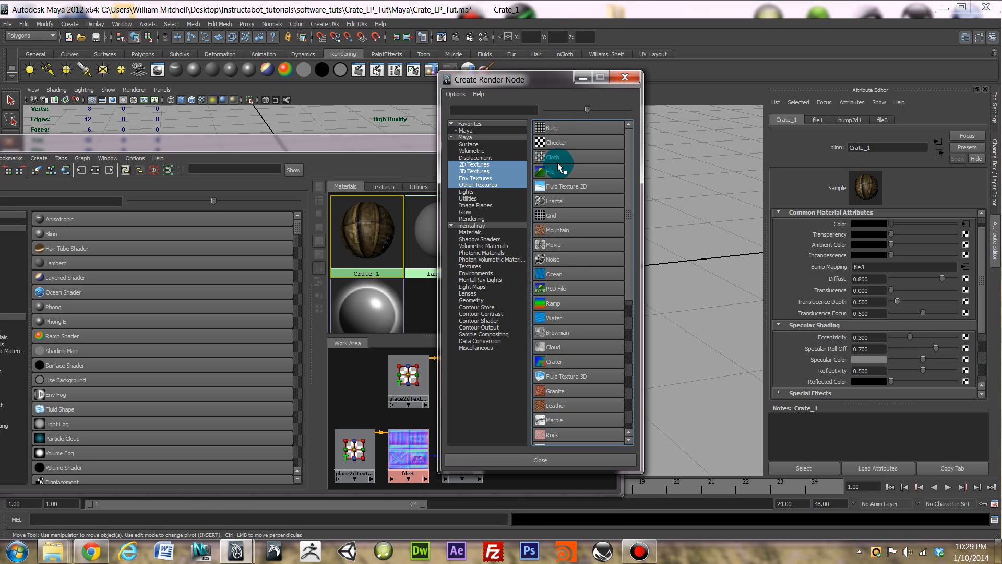
pyautogui.click(556, 172)
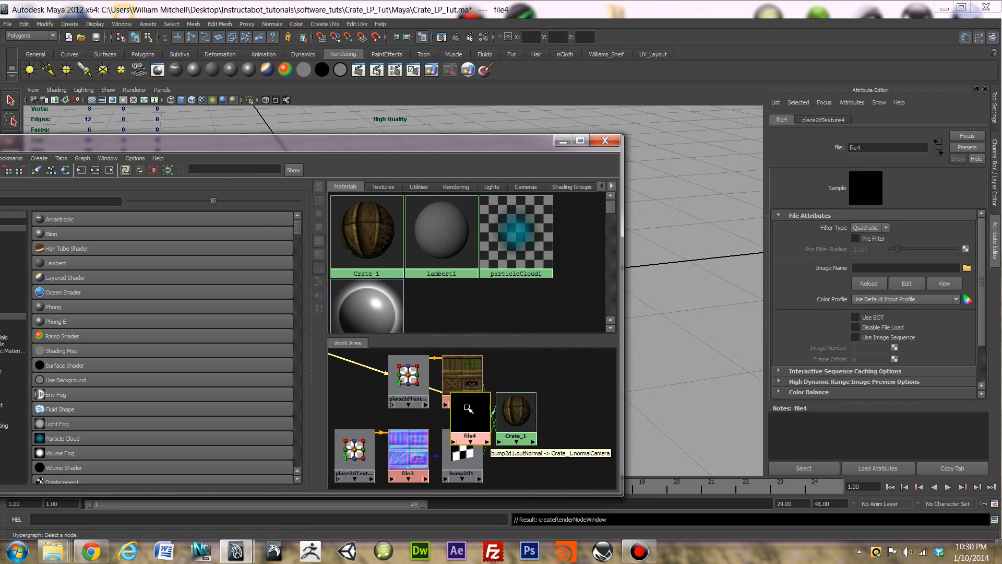
pyautogui.moveTo(466, 411); pyautogui.dragTo(454, 373)
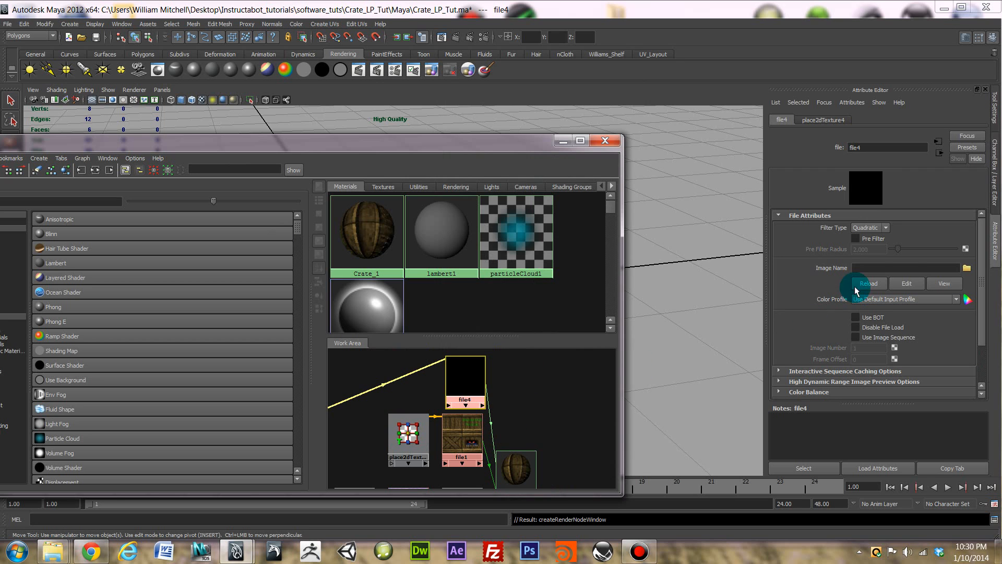
pyautogui.click(967, 268)
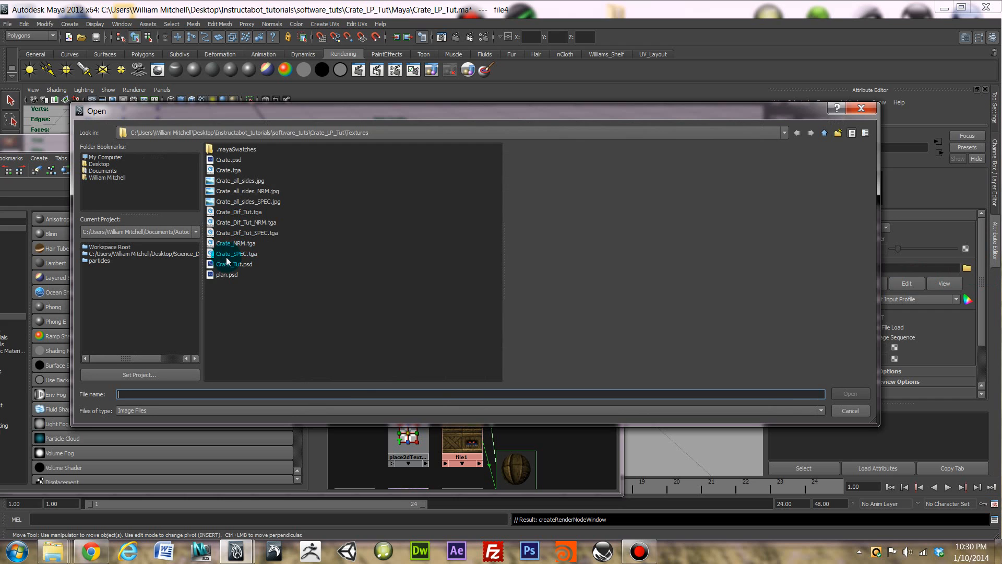
pyautogui.click(245, 232)
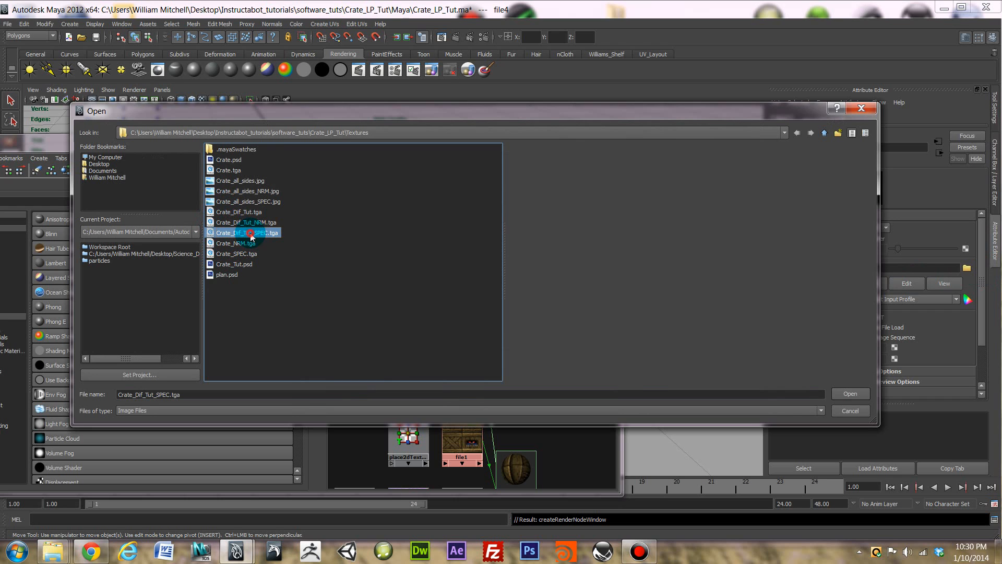
pyautogui.click(835, 396)
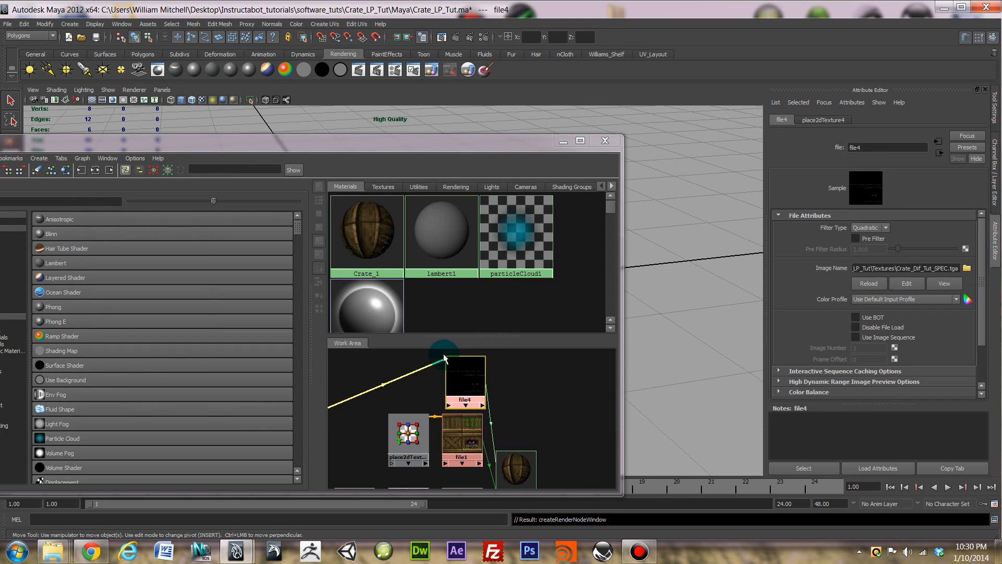
pyautogui.moveTo(448, 358); pyautogui.dragTo(411, 358)
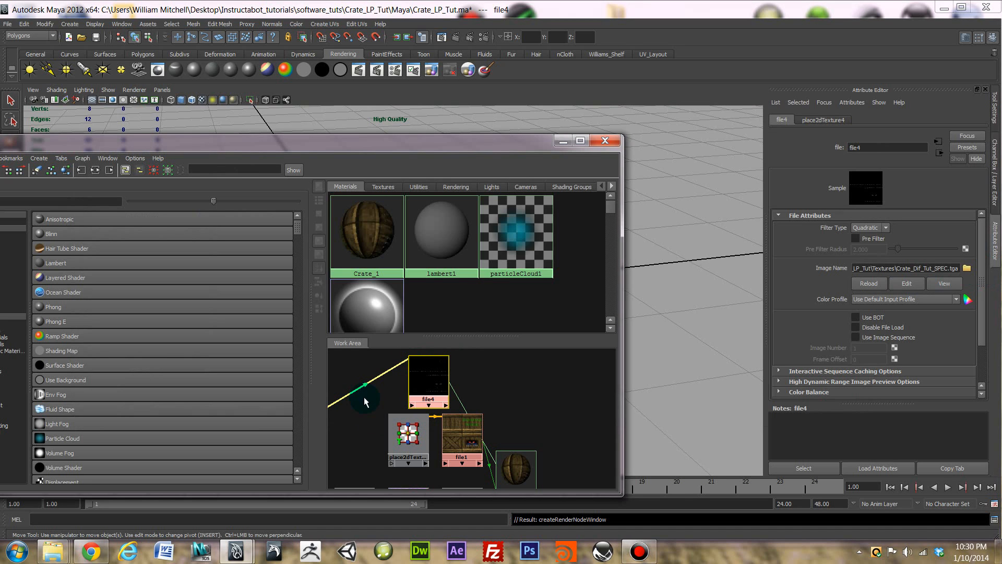
# Minimize the Hypershade and move the ambient light vertically and sideways around the crate to check the specular and normal maps.
pyautogui.click(564, 141)
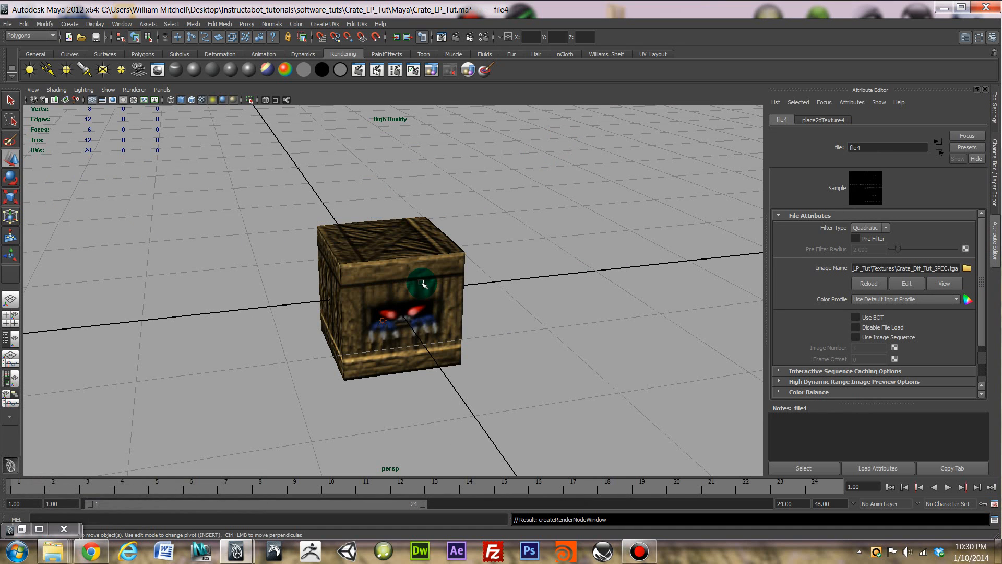
pyautogui.click(386, 319)
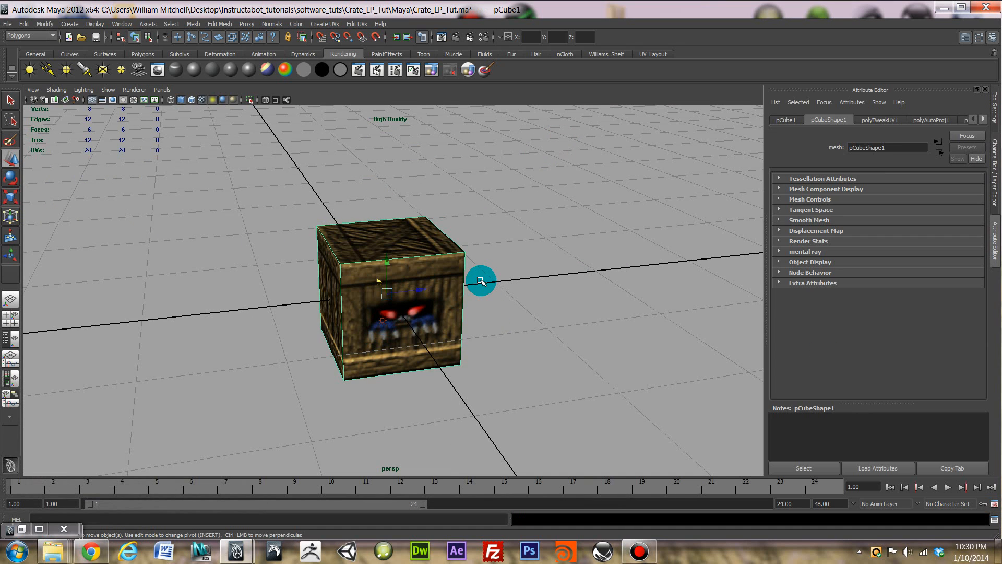
pyautogui.scroll(2, 481, 281)
pyautogui.click(377, 340)
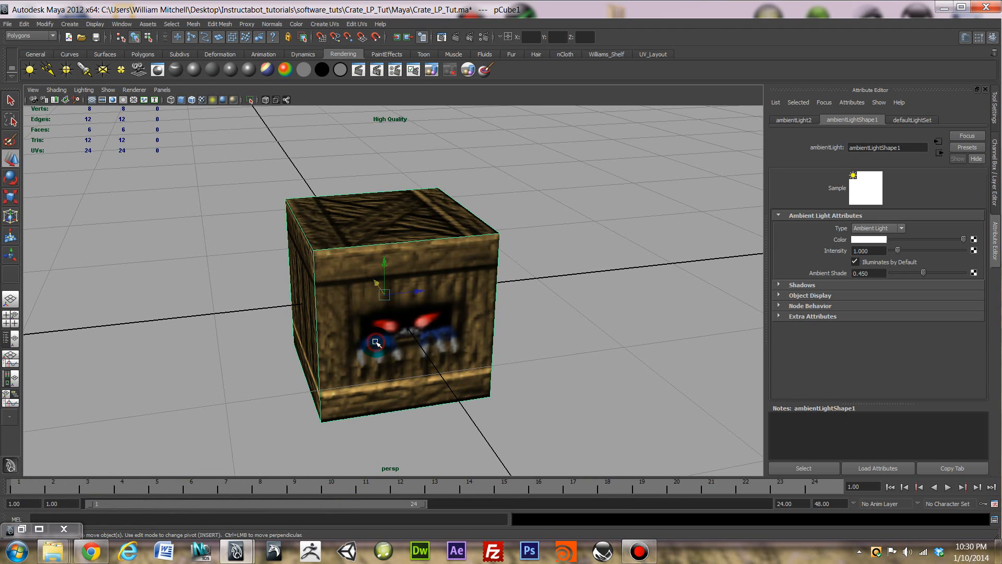
pyautogui.moveTo(380, 338); pyautogui.dragTo(397, 436)
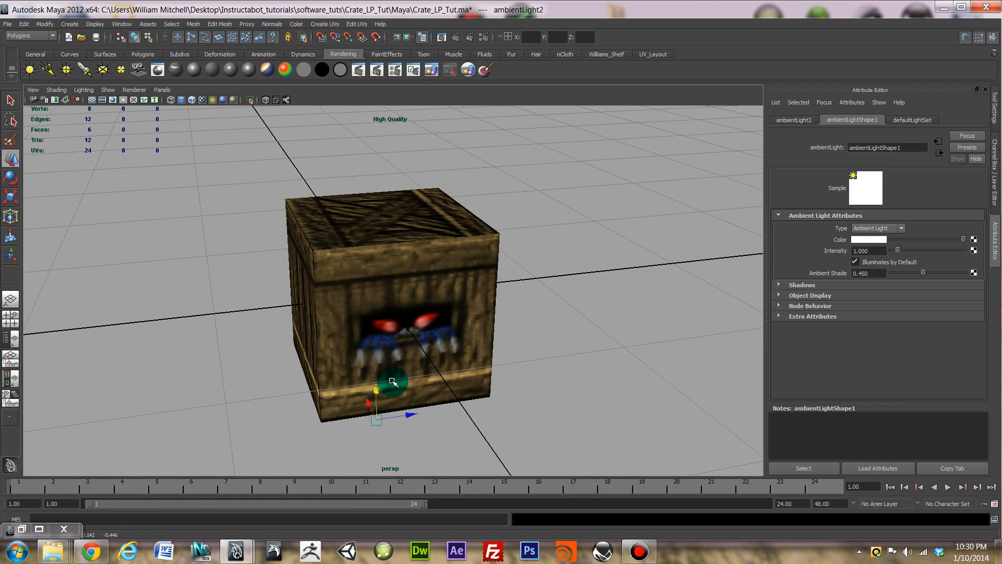
pyautogui.moveTo(373, 394); pyautogui.dragTo(380, 208)
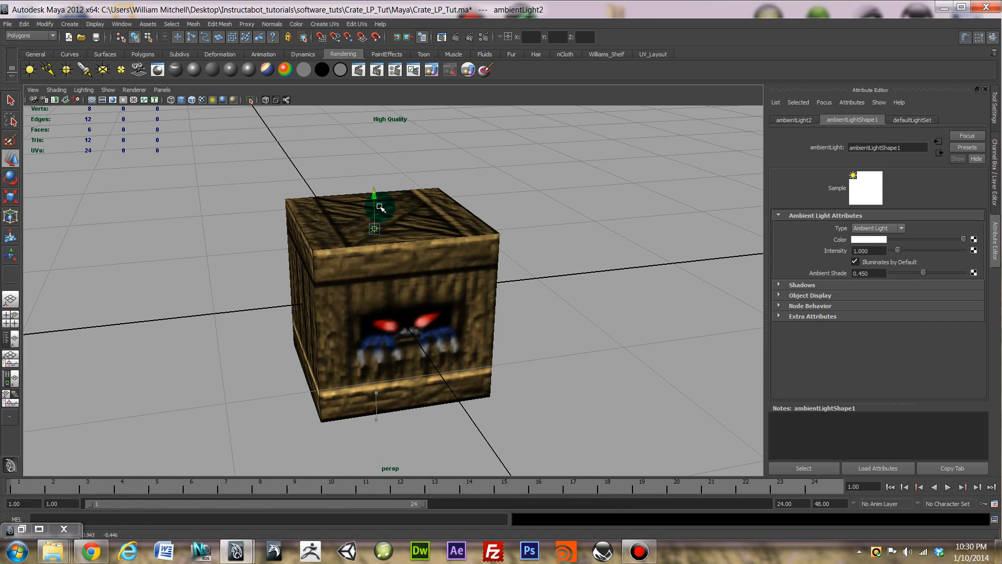
pyautogui.moveTo(405, 246); pyautogui.dragTo(381, 257)
pyautogui.keyDown('alt'); pyautogui.moveTo(309, 315); pyautogui.dragTo(347, 347); pyautogui.keyUp('alt')
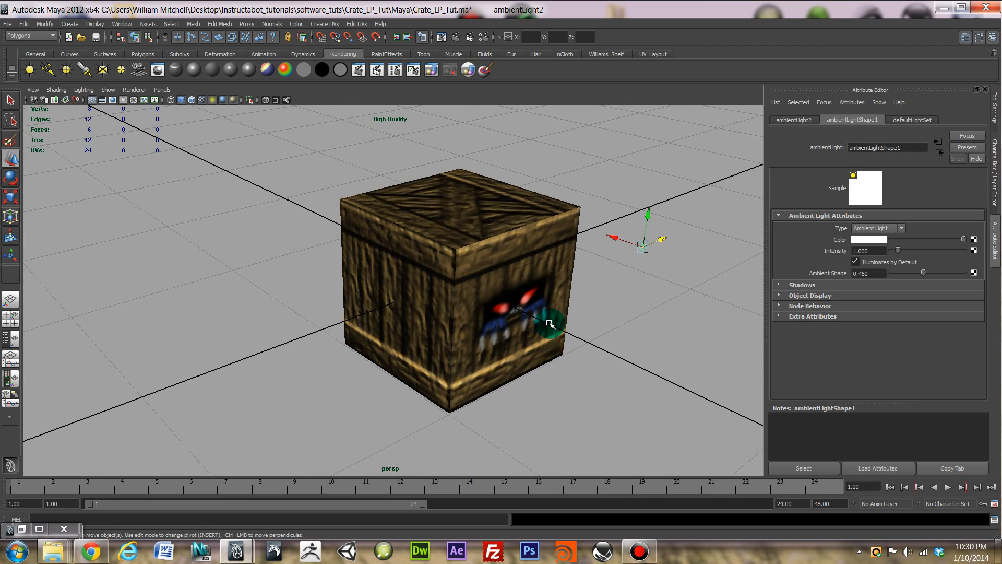
pyautogui.scroll(-5, 544, 300)
pyautogui.scroll(3, 543, 296)
pyautogui.keyDown('alt'); pyautogui.moveTo(550, 309); pyautogui.dragTo(378, 313); pyautogui.keyUp('alt')
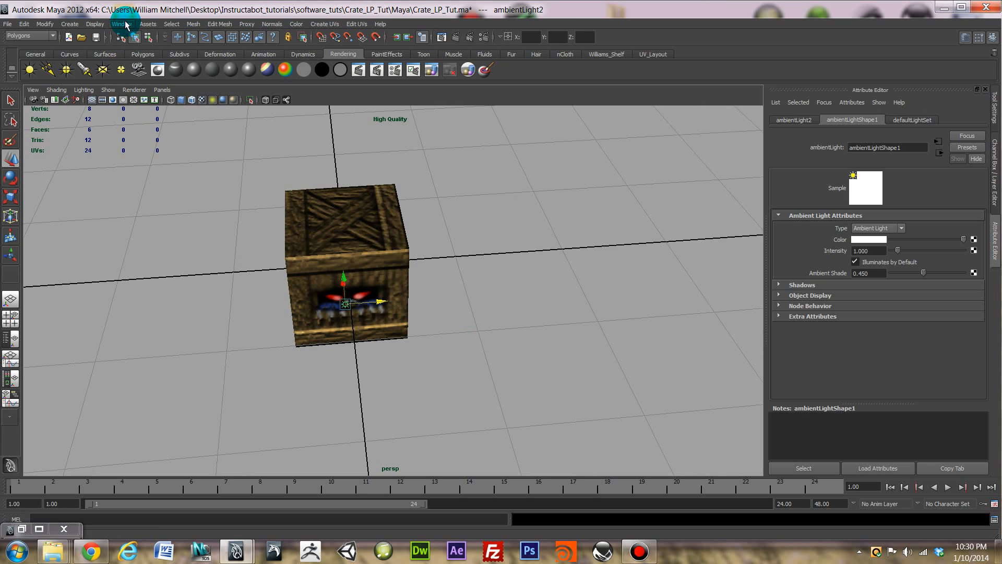
# Check in the Plug-in Manager whether fbxmaya.mll and objExport.mll are set to Loaded and Auto load, and close it.
pyautogui.click(116, 24)
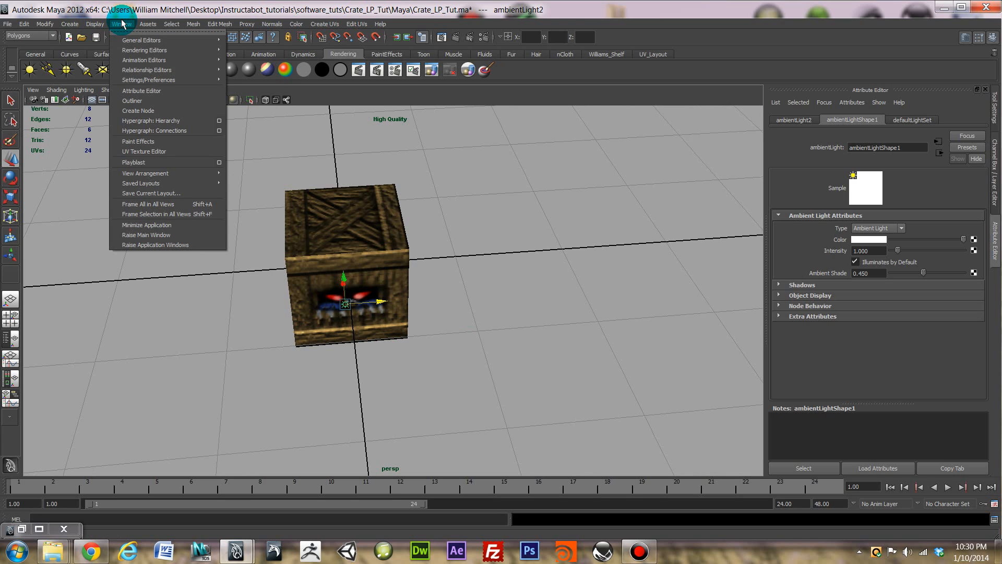
pyautogui.moveTo(144, 81)
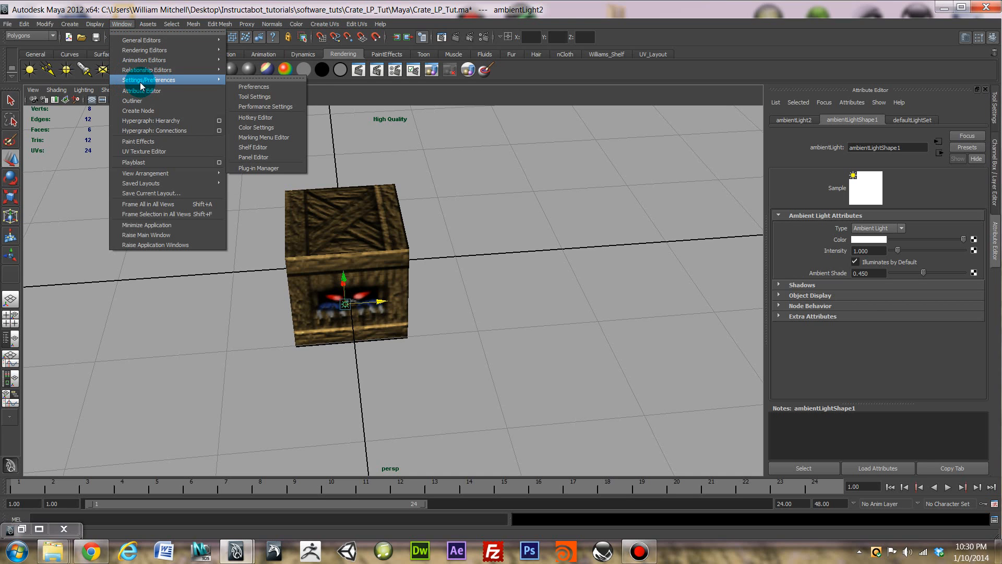
pyautogui.click(267, 168)
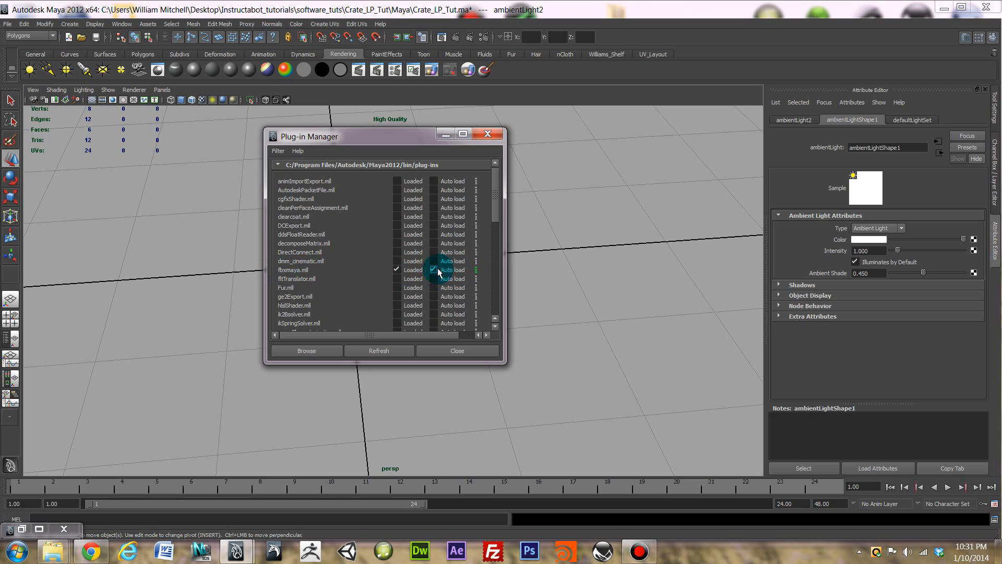
pyautogui.moveTo(499, 177); pyautogui.dragTo(508, 215)
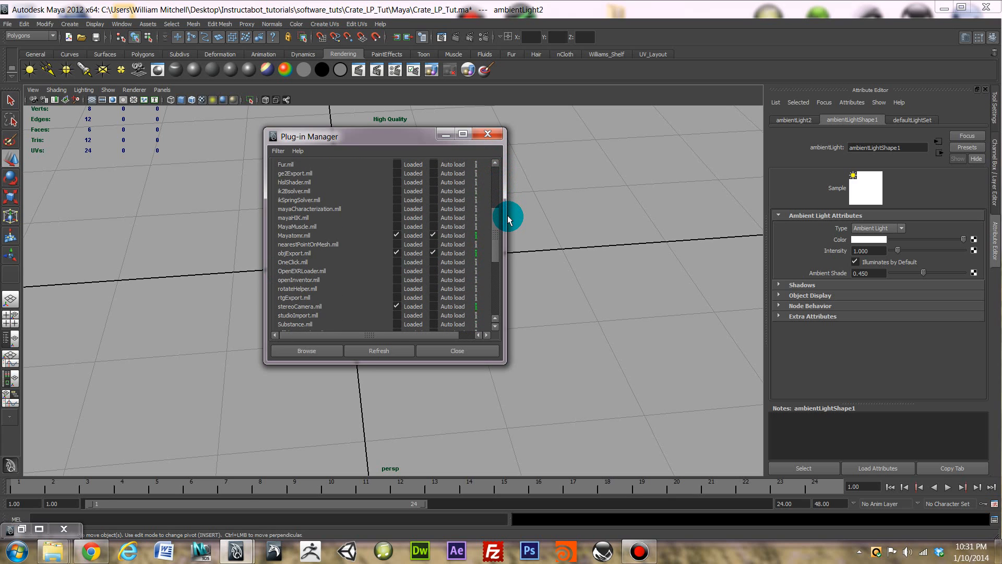
pyautogui.click(324, 245)
pyautogui.moveTo(496, 233); pyautogui.dragTo(496, 252)
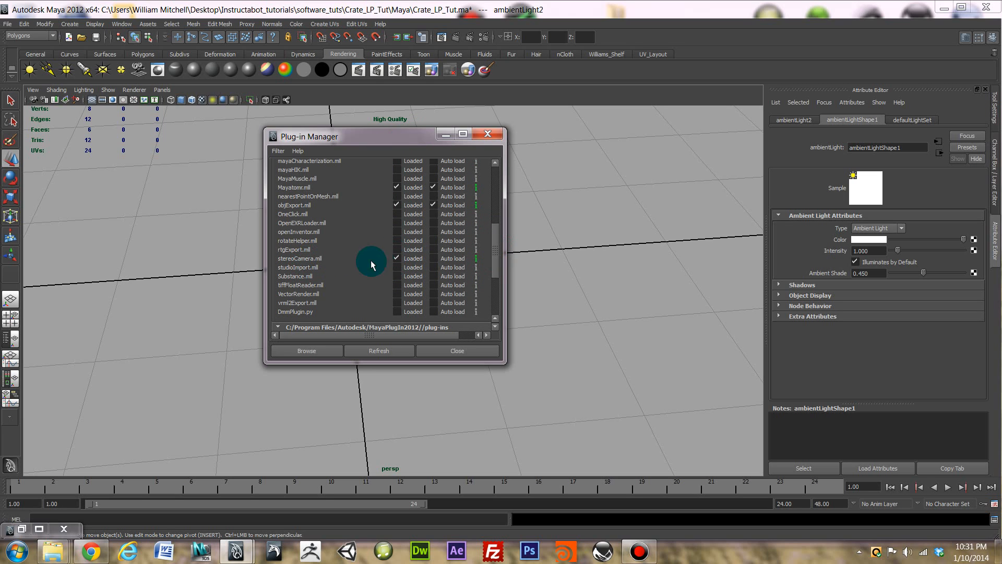
pyautogui.click(396, 205)
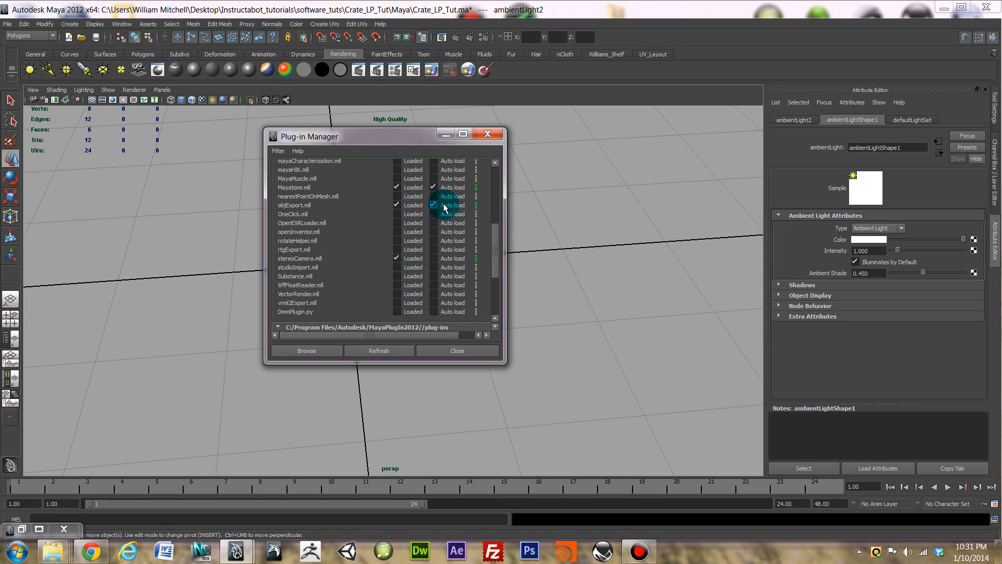
pyautogui.moveTo(499, 252); pyautogui.dragTo(510, 173)
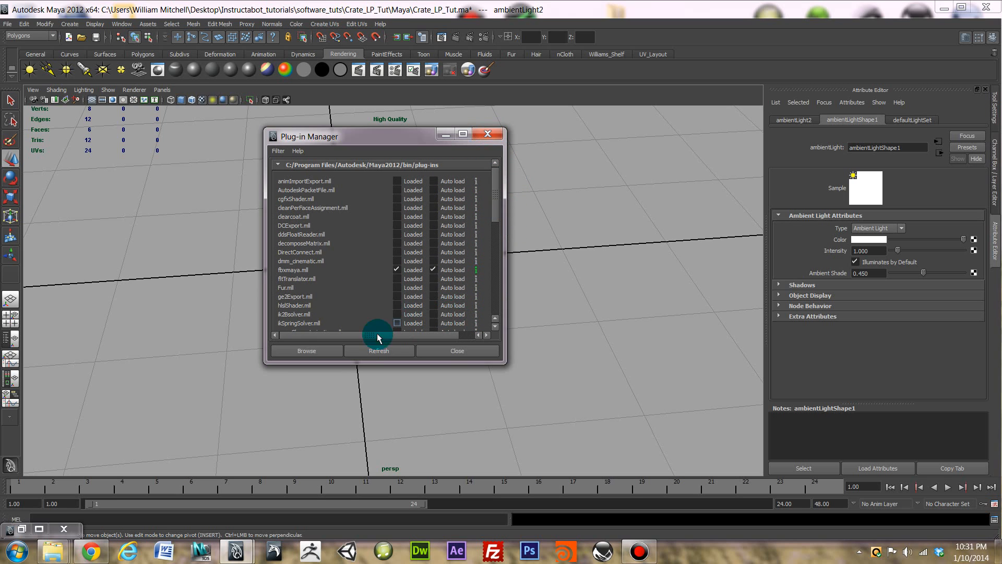
pyautogui.click(467, 353)
# Select the crate and start an Export Selection with the file type set to FBX export.
pyautogui.click(6, 24)
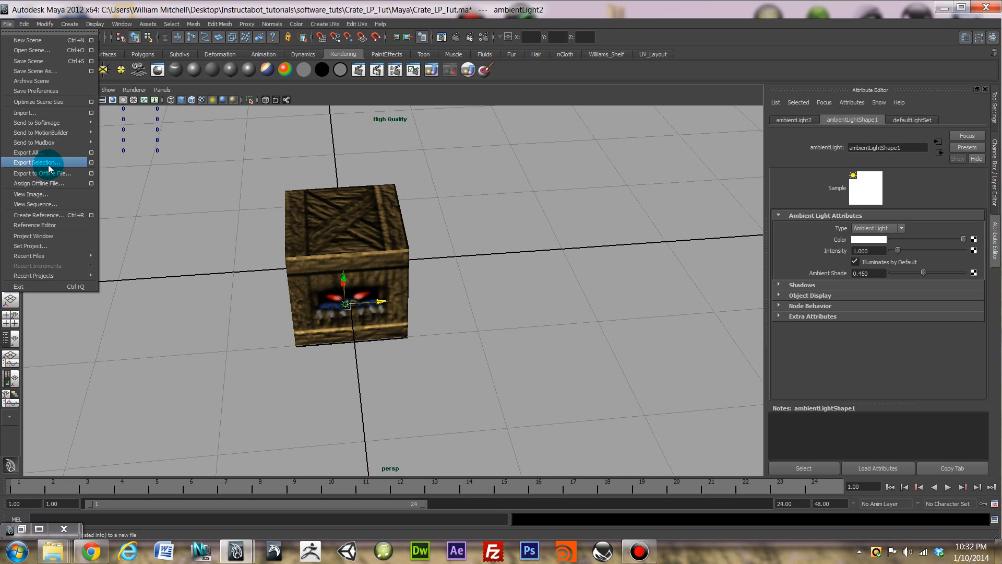
pyautogui.moveTo(50, 143)
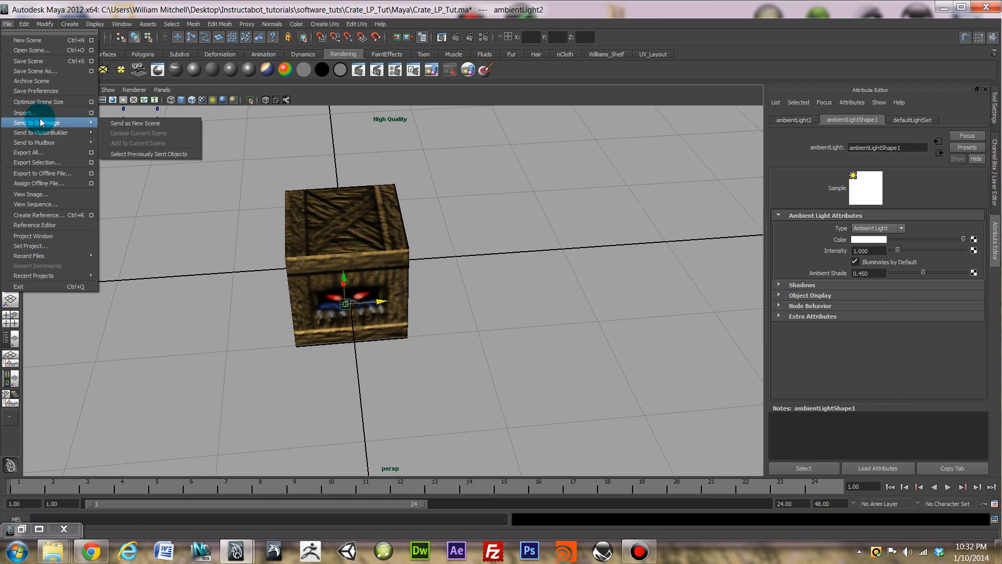
pyautogui.click(346, 241)
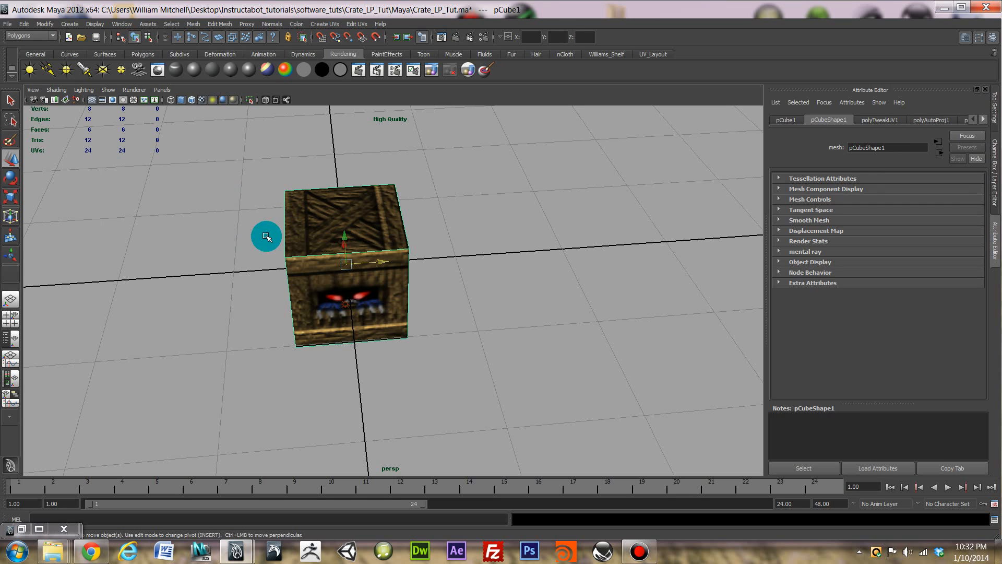
pyautogui.click(7, 24)
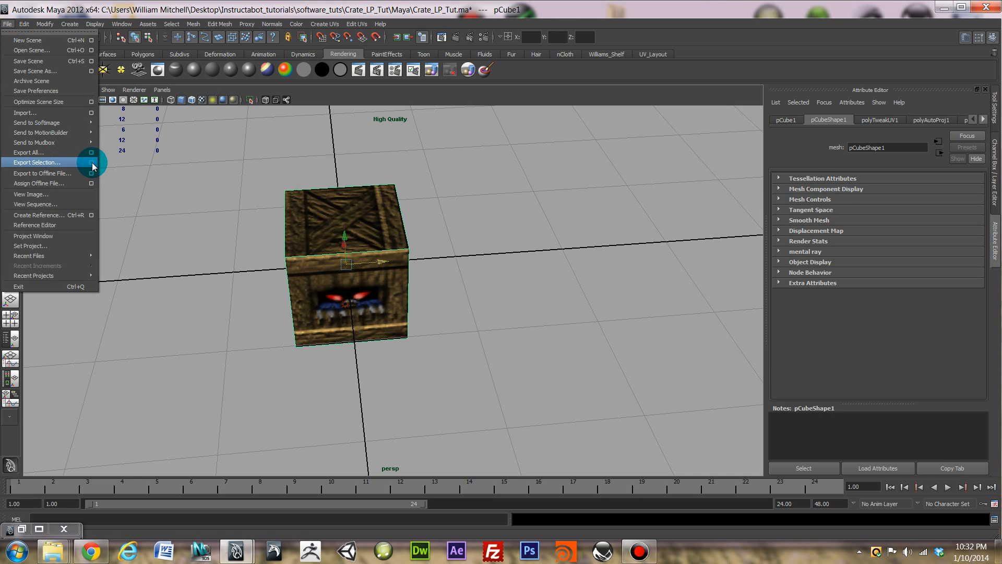
pyautogui.click(92, 164)
pyautogui.click(674, 225)
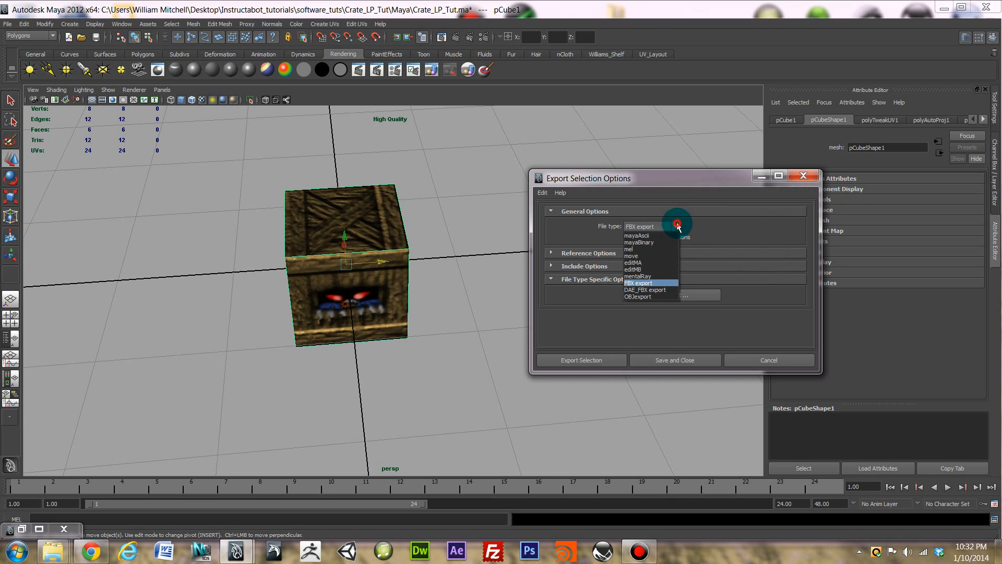
pyautogui.click(653, 283)
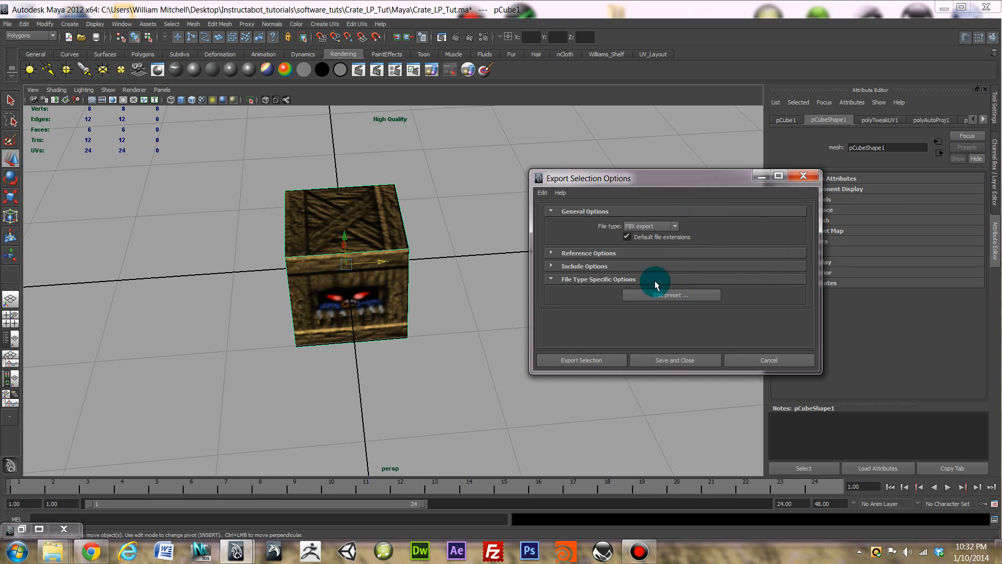
pyautogui.click(604, 361)
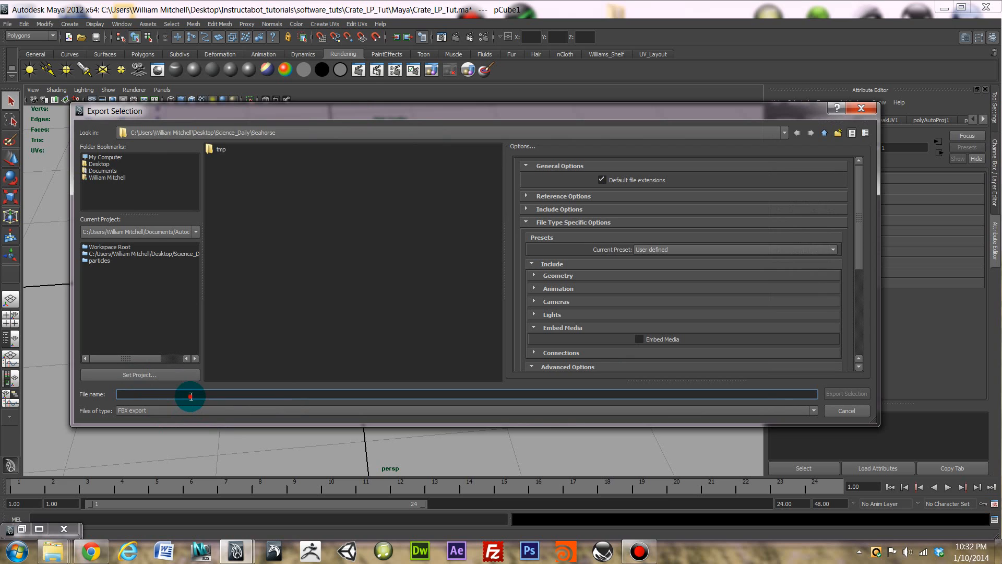
# Point the export location to the Desktop folder Instructabot_tutorials\software_tuts\Crate_LP_Tut.
pyautogui.write('C:\\Users\\William Mitchell\\Desktop\\Instructabot_tutorials\\software_tuts\\Crate_LP_Tut\\Textures')
pyautogui.press('Return')
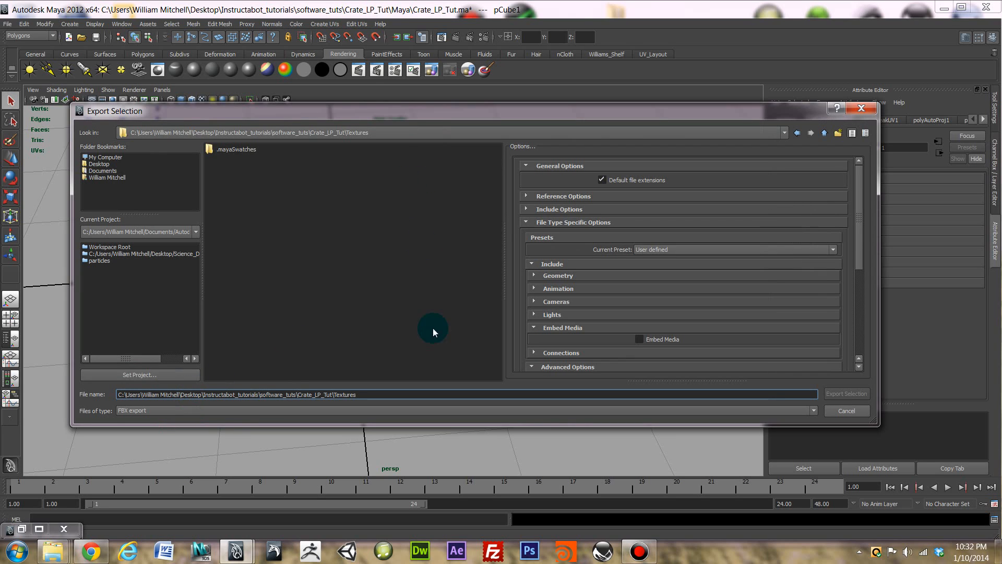
pyautogui.click(399, 393)
pyautogui.moveTo(398, 393); pyautogui.dragTo(332, 396)
pyautogui.press('BackSpace')
pyautogui.press('Return')
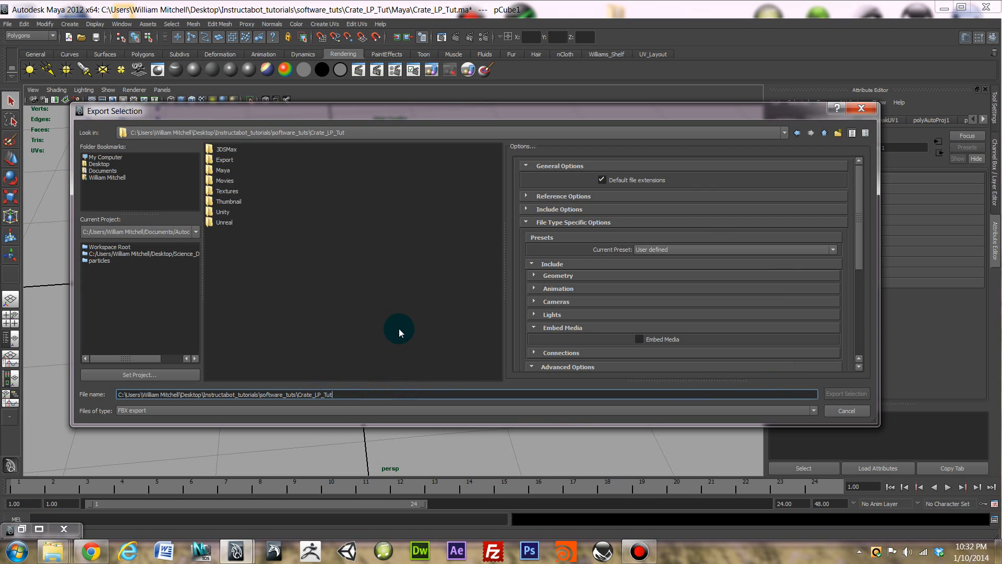
# Open the Export subfolder of Crate_LP_Tut as the export destination.
pyautogui.click(342, 264)
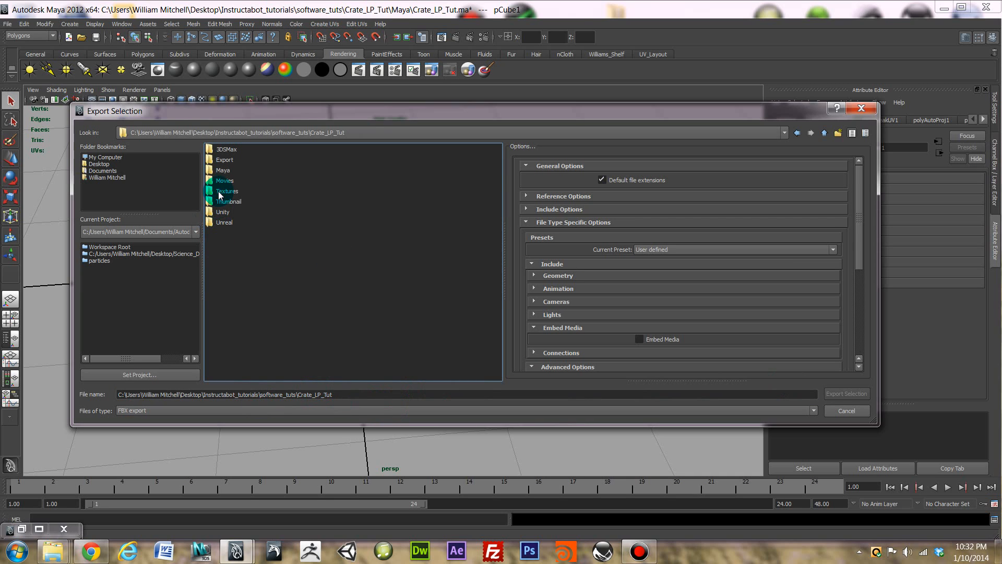
pyautogui.click(216, 159)
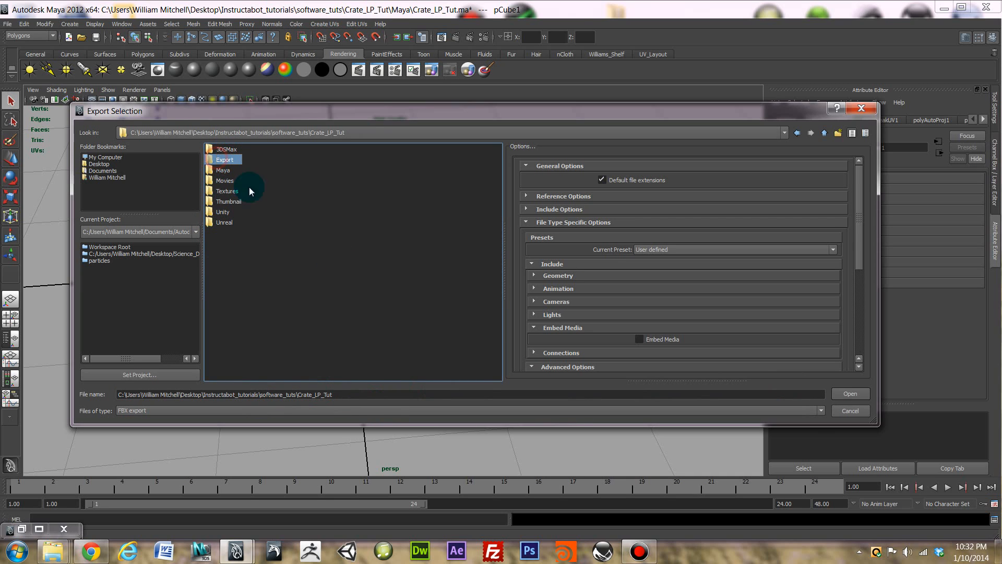
pyautogui.rightClick(242, 271)
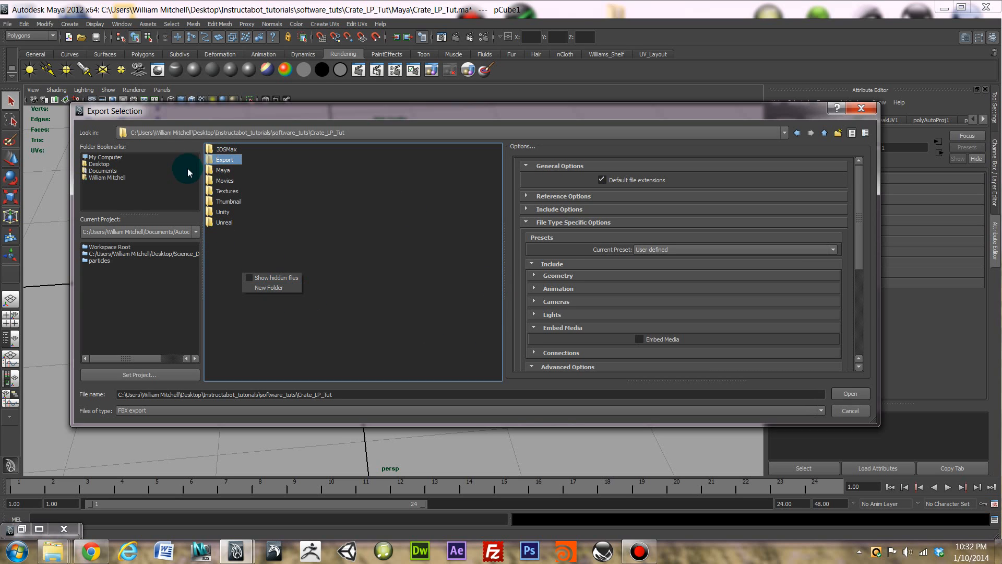
pyautogui.click(218, 274)
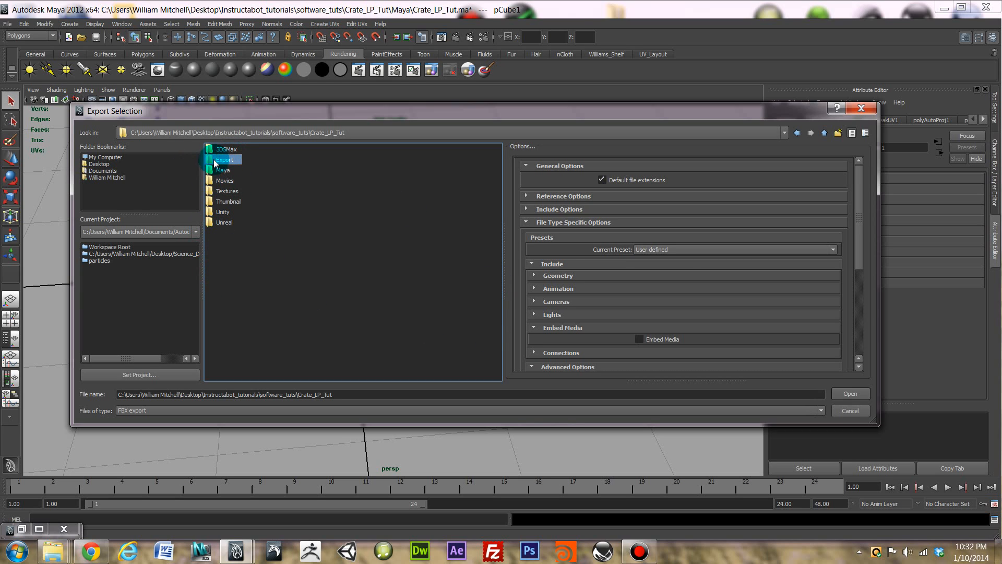
pyautogui.click(223, 170)
pyautogui.click(218, 160)
pyautogui.doubleClick(236, 160)
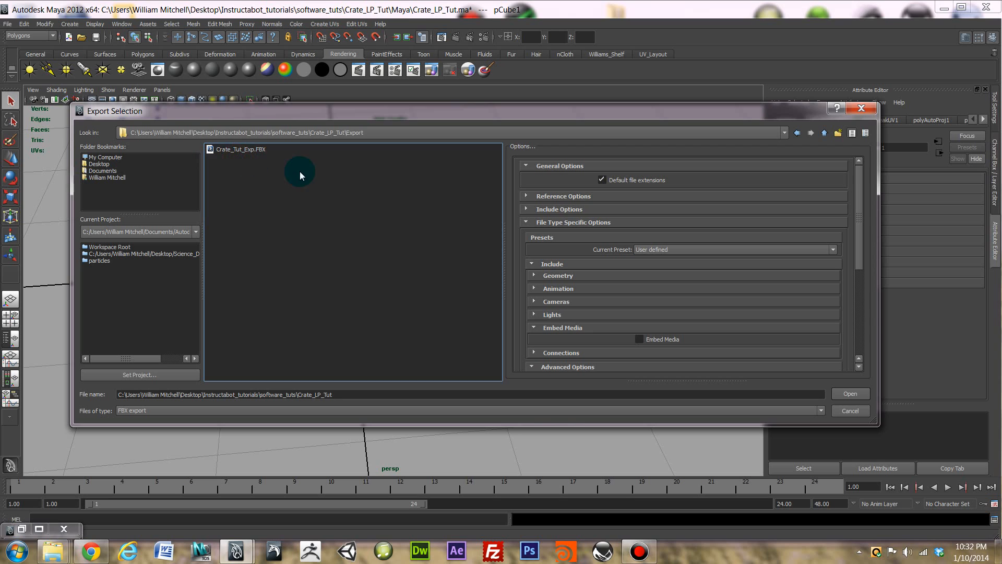
# Name the export file Crate_Tut_Exp_Maya.FBX, based on the existing Crate_Tut_Exp.FBX.
pyautogui.click(236, 150)
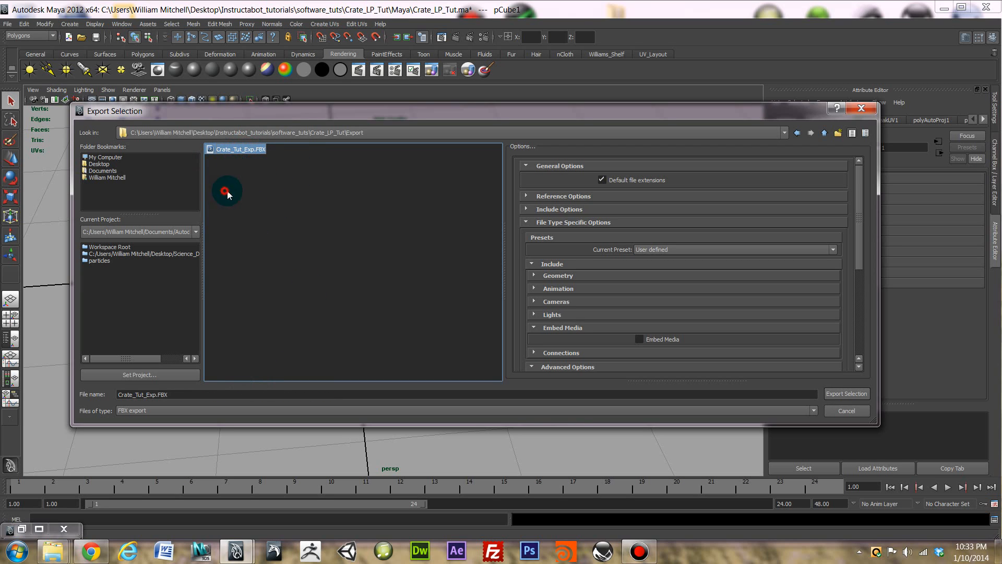
pyautogui.click(145, 395)
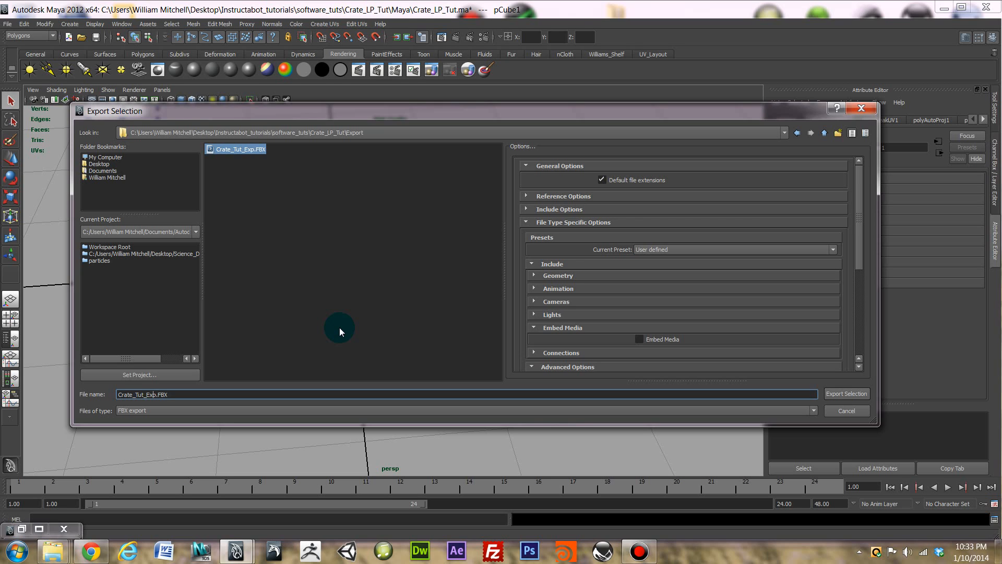
pyautogui.write('_')
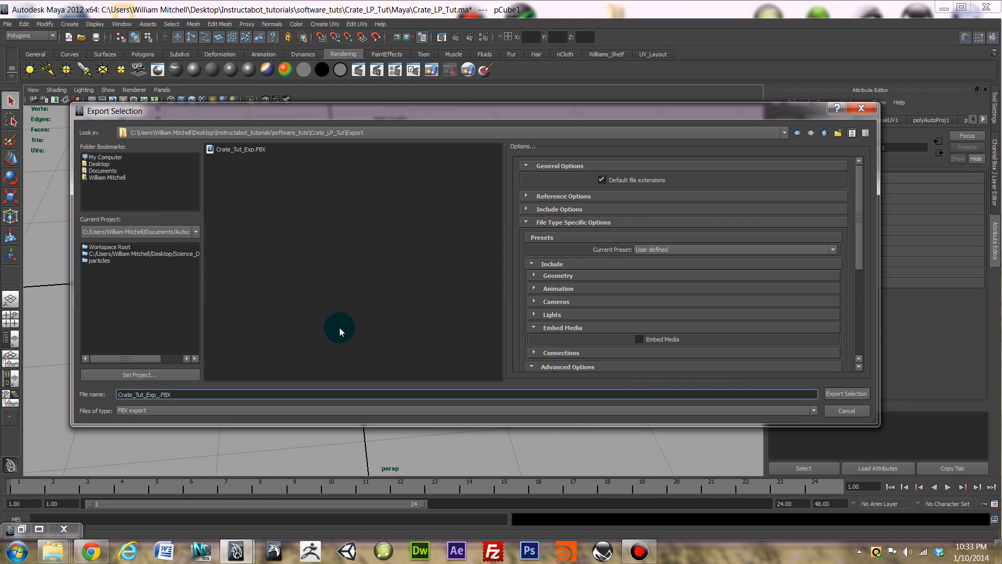
pyautogui.write('Maya')
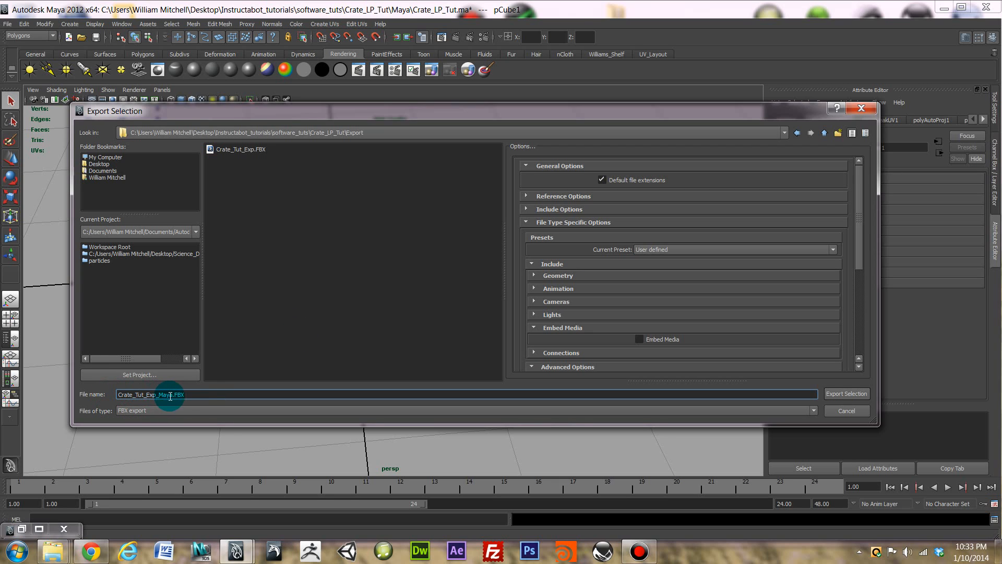
pyautogui.moveTo(173, 394); pyautogui.dragTo(192, 395)
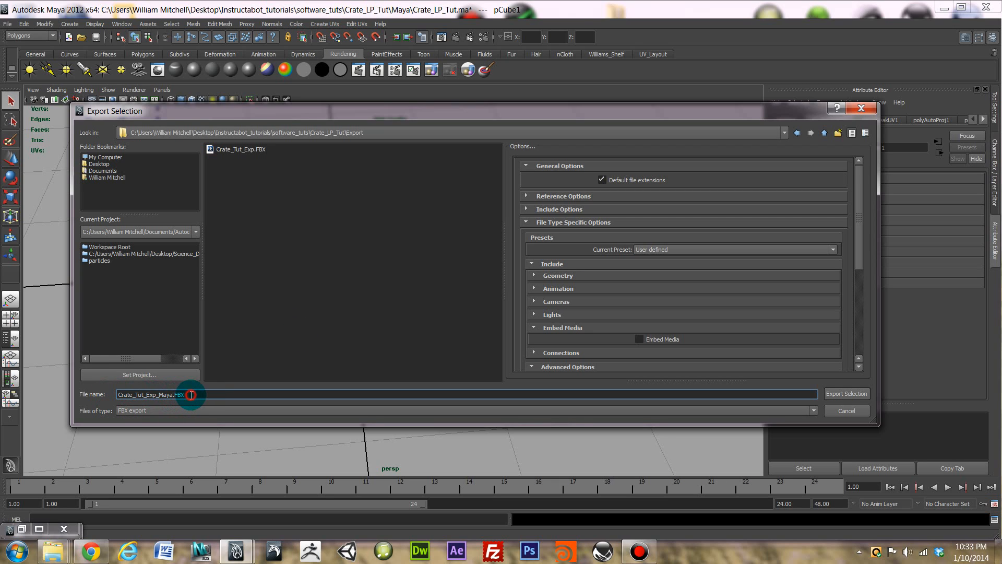
pyautogui.click(365, 261)
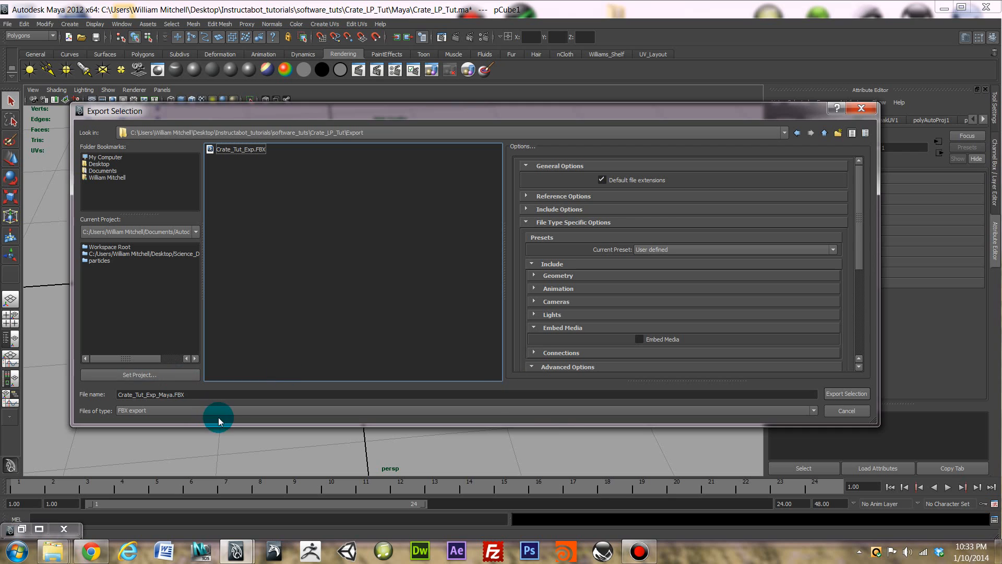
# Review the Reference, Include and Geometry options of the FBX export.
pyautogui.click(527, 196)
pyautogui.click(527, 196)
pyautogui.click(527, 209)
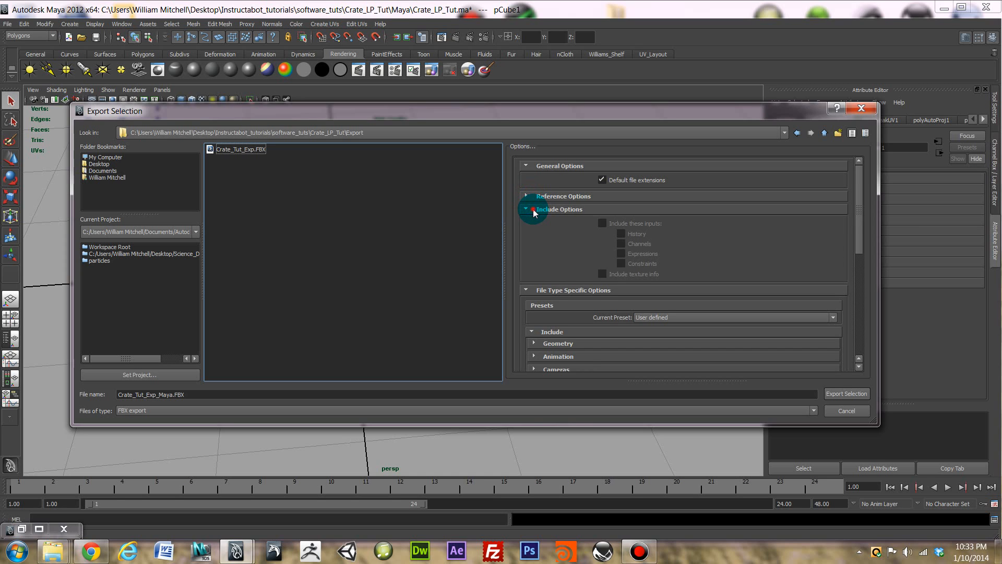
pyautogui.click(532, 210)
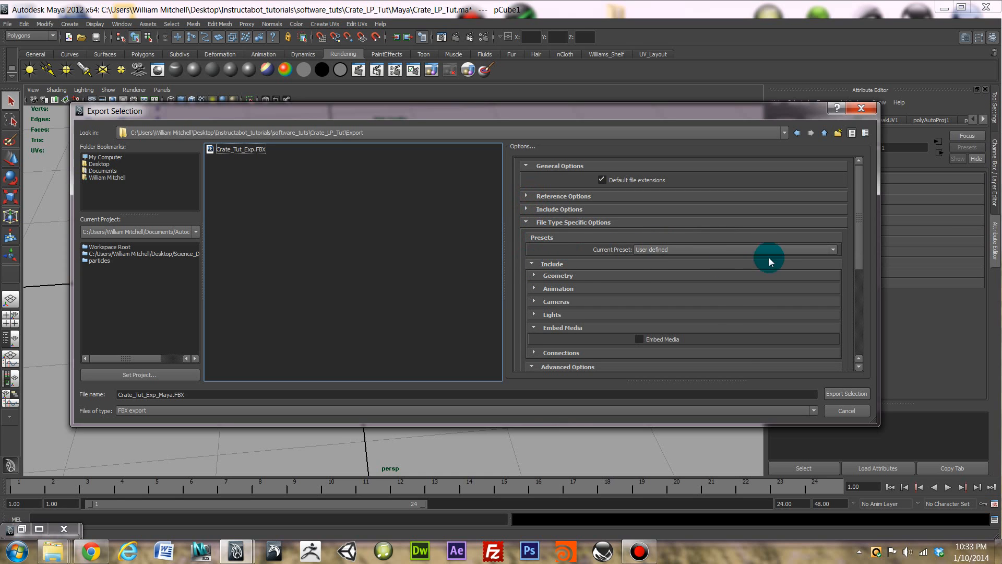
pyautogui.click(553, 275)
pyautogui.click(552, 275)
pyautogui.click(555, 276)
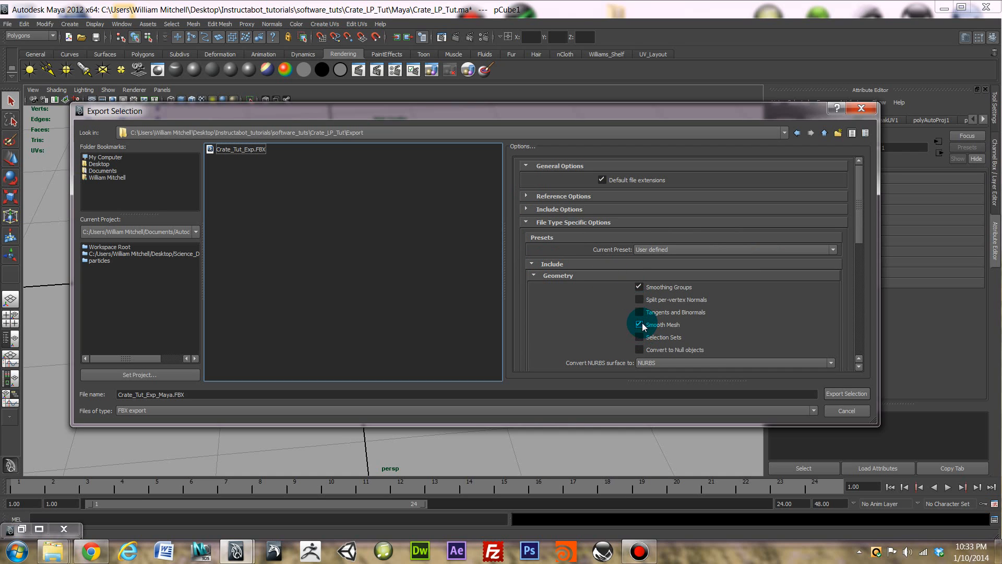
pyautogui.click(631, 273)
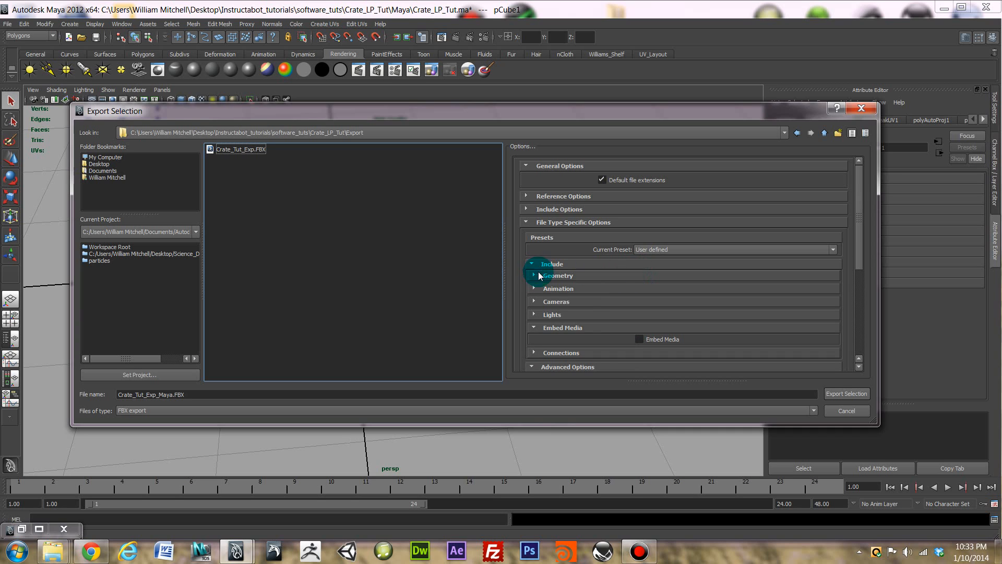
# Check the Lights options and exclude cameras from the FBX export.
pyautogui.moveTo(859, 205); pyautogui.dragTo(492, 253)
pyautogui.click(544, 241)
pyautogui.click(543, 240)
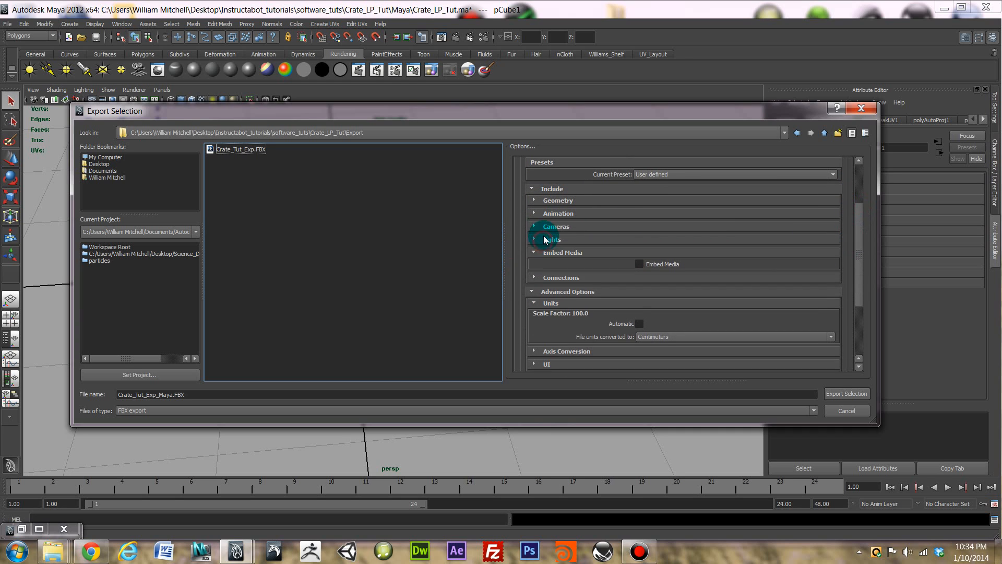
pyautogui.click(543, 226)
pyautogui.click(637, 237)
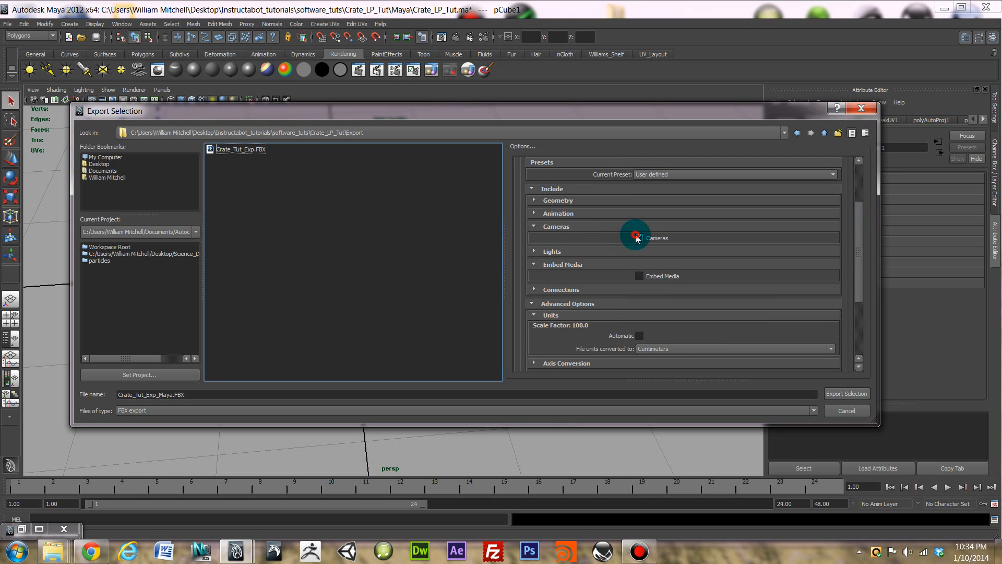
pyautogui.click(604, 226)
# Exclude animation from the FBX export and expand the Geometry options again.
pyautogui.click(585, 214)
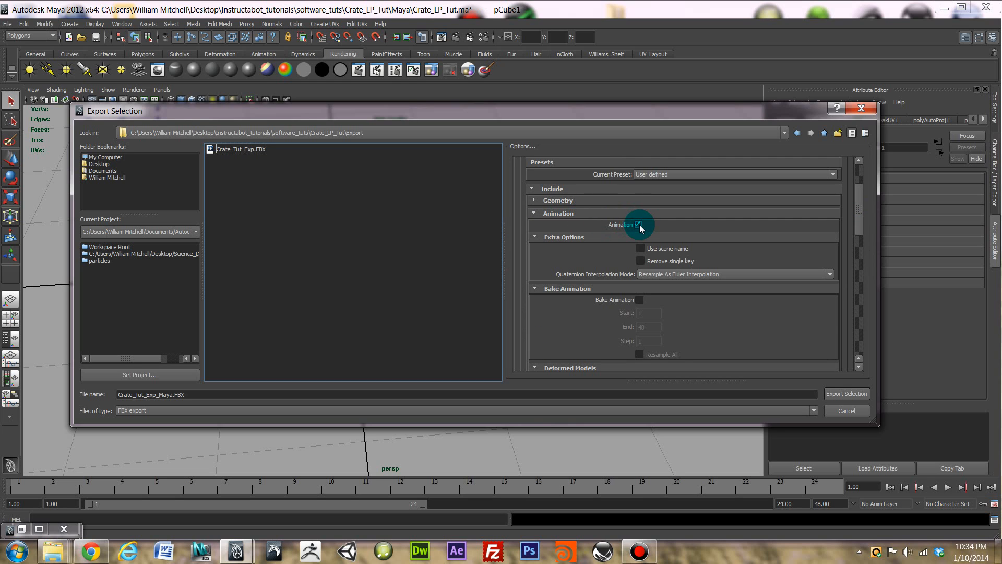
pyautogui.click(638, 225)
pyautogui.click(608, 213)
pyautogui.click(568, 201)
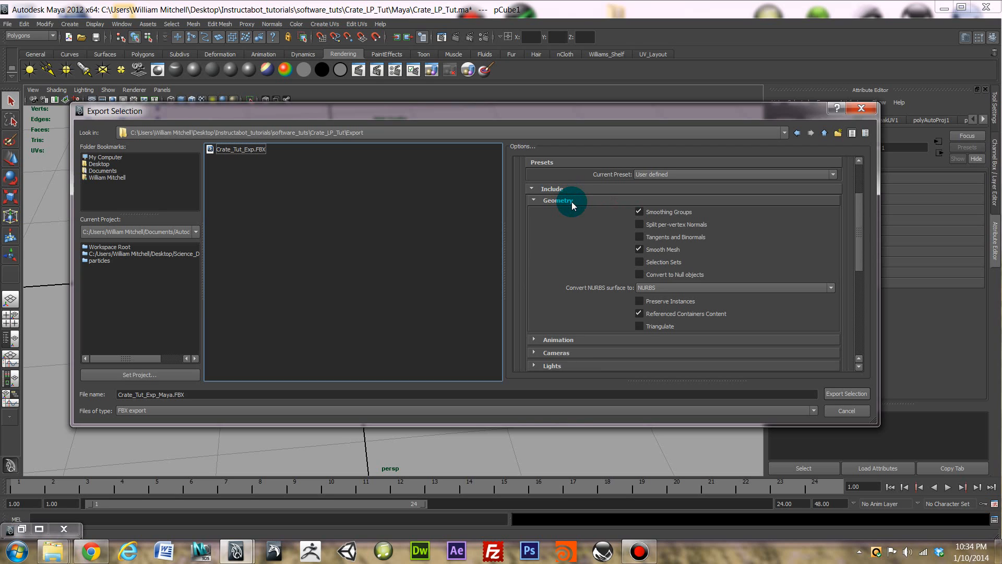
# Exclude Referenced Containers Content and Smooth Mesh from the geometry options of the FBX export.
pyautogui.click(640, 314)
pyautogui.click(639, 249)
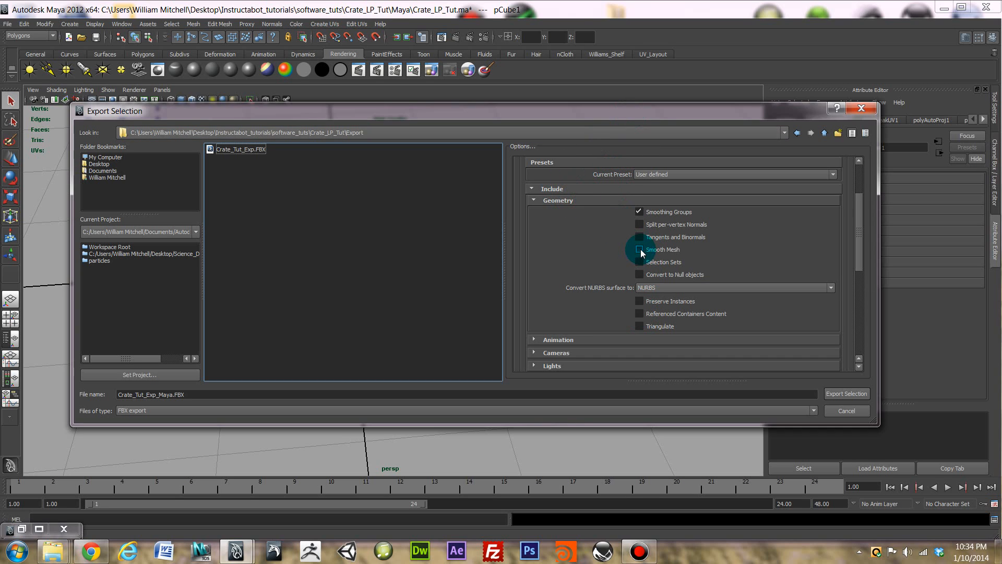
pyautogui.click(637, 203)
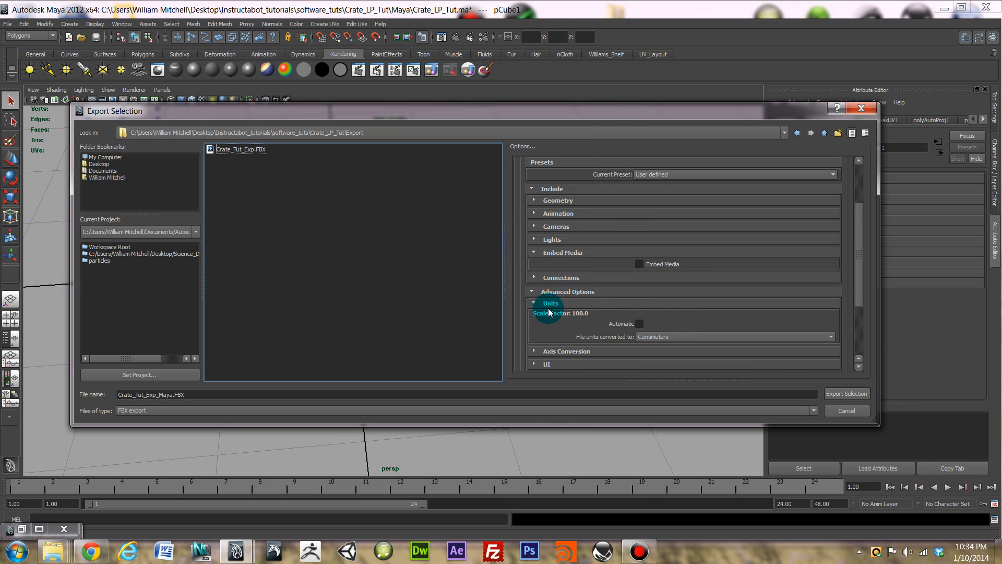
# Keep the FBX file units converted to Centimeters and export the selected crate as Crate_Tut_Exp_Maya.FBX.
pyautogui.click(665, 337)
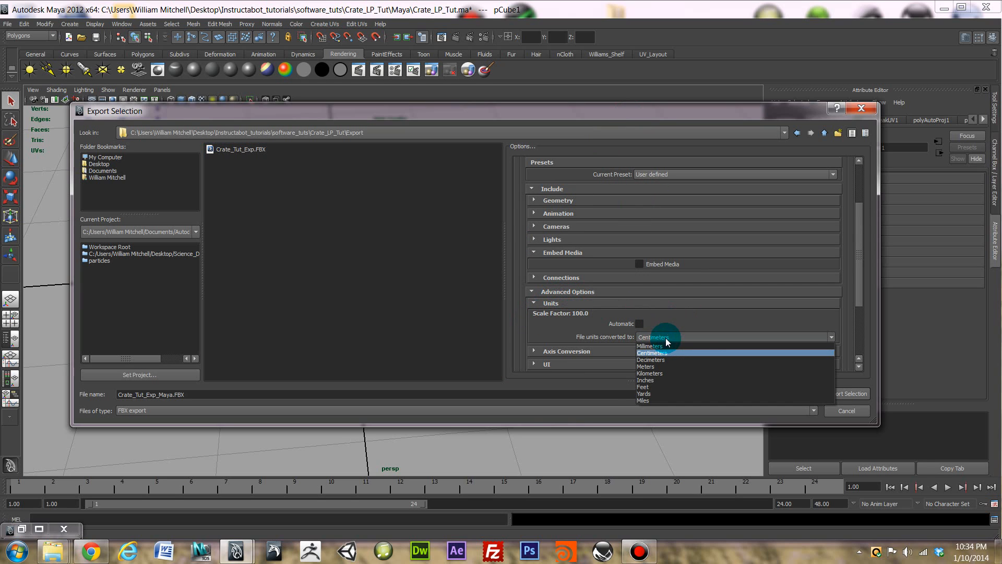
pyautogui.click(652, 354)
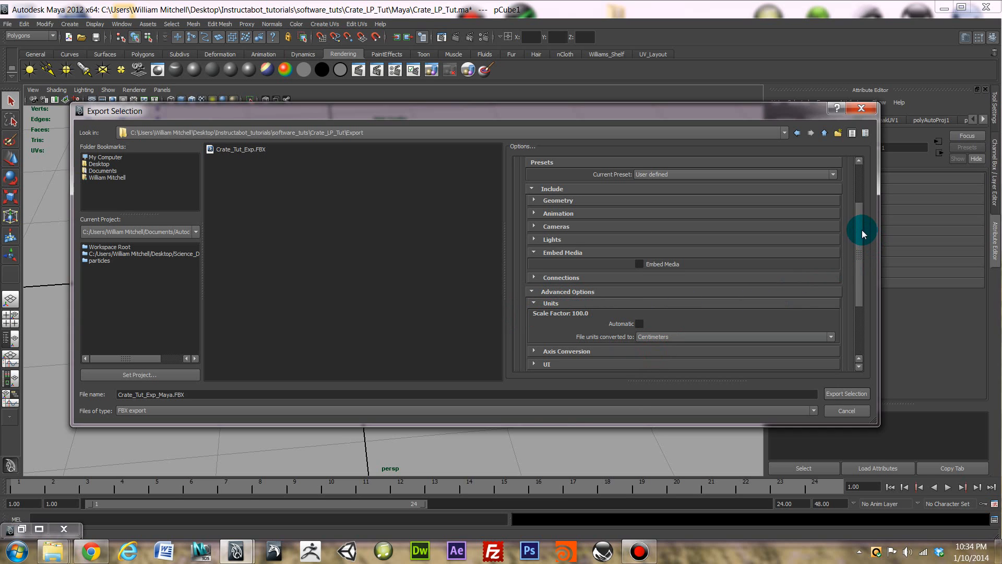
pyautogui.moveTo(863, 233); pyautogui.dragTo(856, 281)
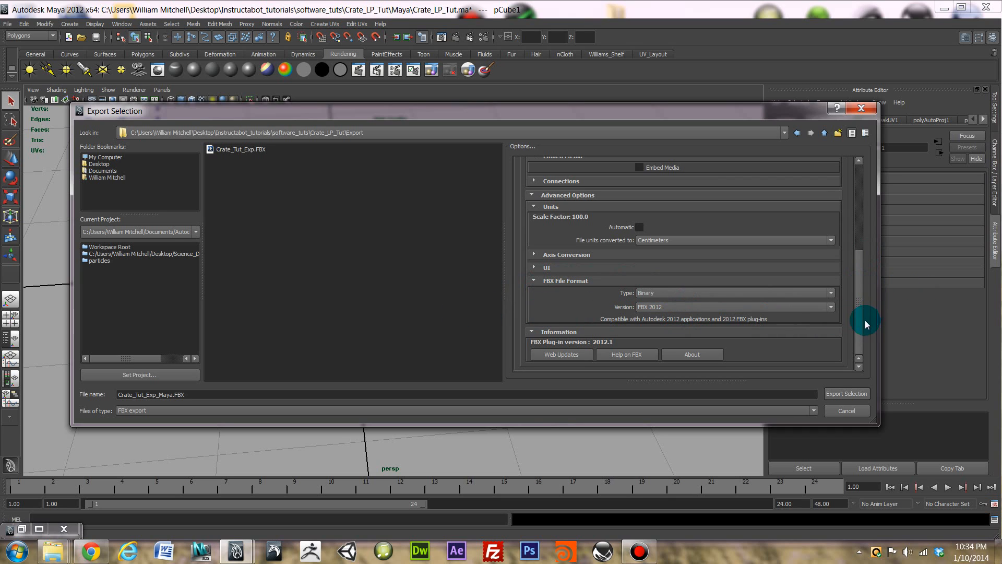
pyautogui.moveTo(803, 118); pyautogui.dragTo(739, 107)
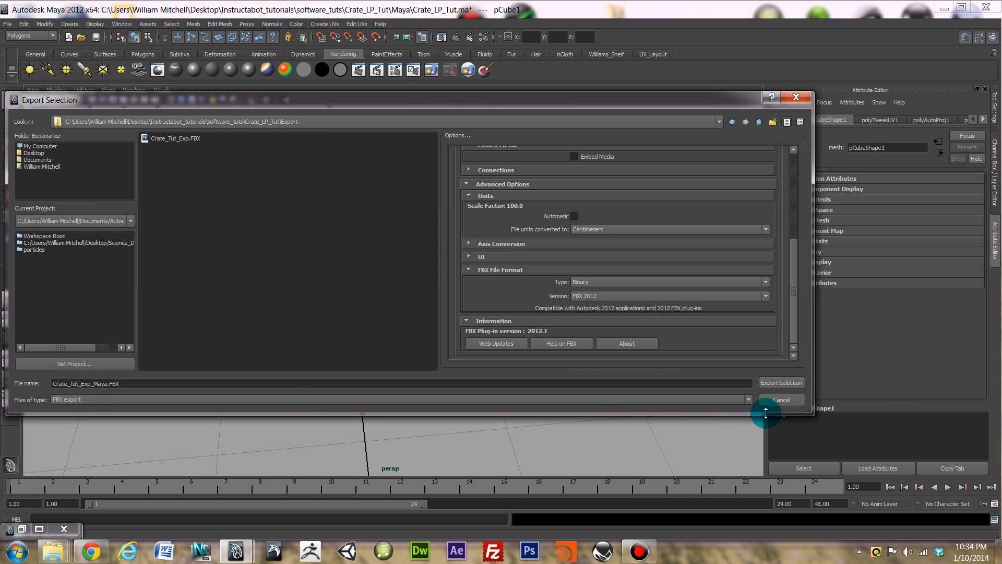
pyautogui.click(783, 383)
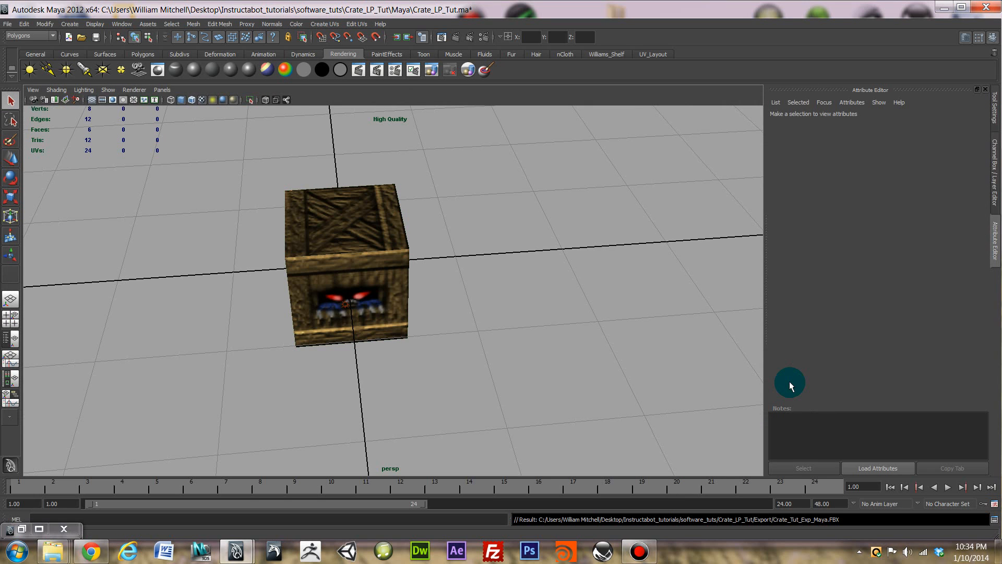
# Save the crate scene under its existing name, Crate_LP_Tut.ma.
pyautogui.click(529, 267)
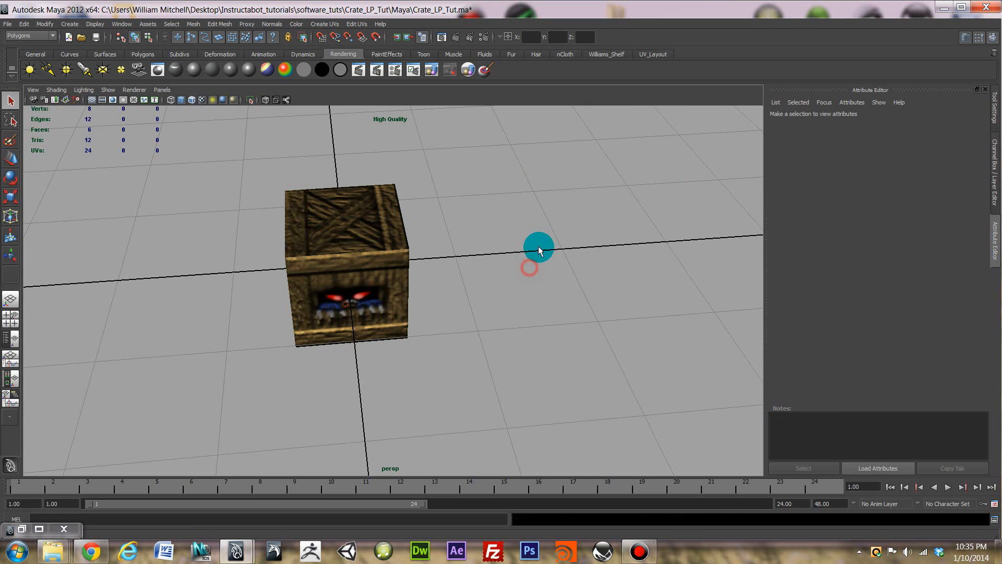
pyautogui.click(8, 25)
pyautogui.click(52, 62)
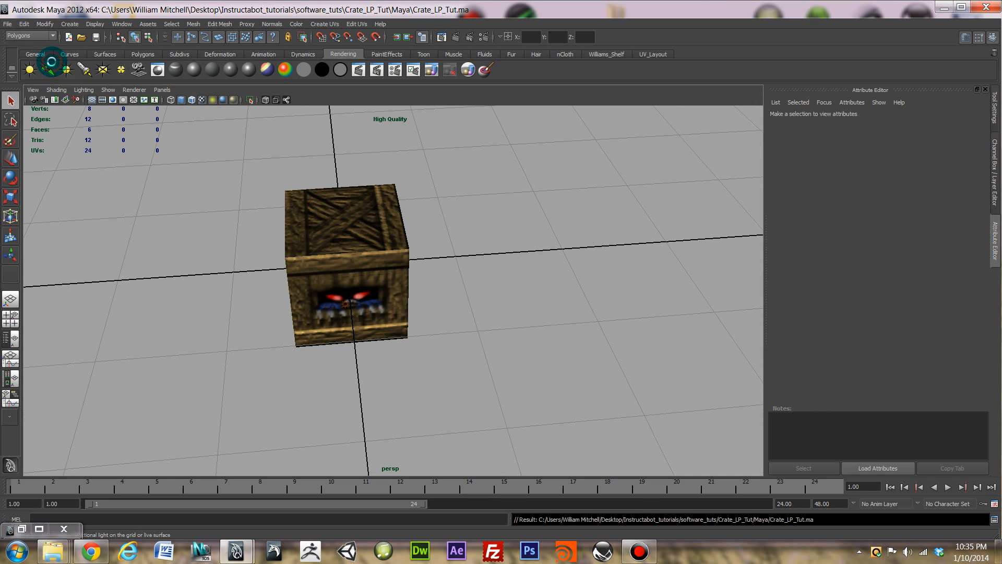